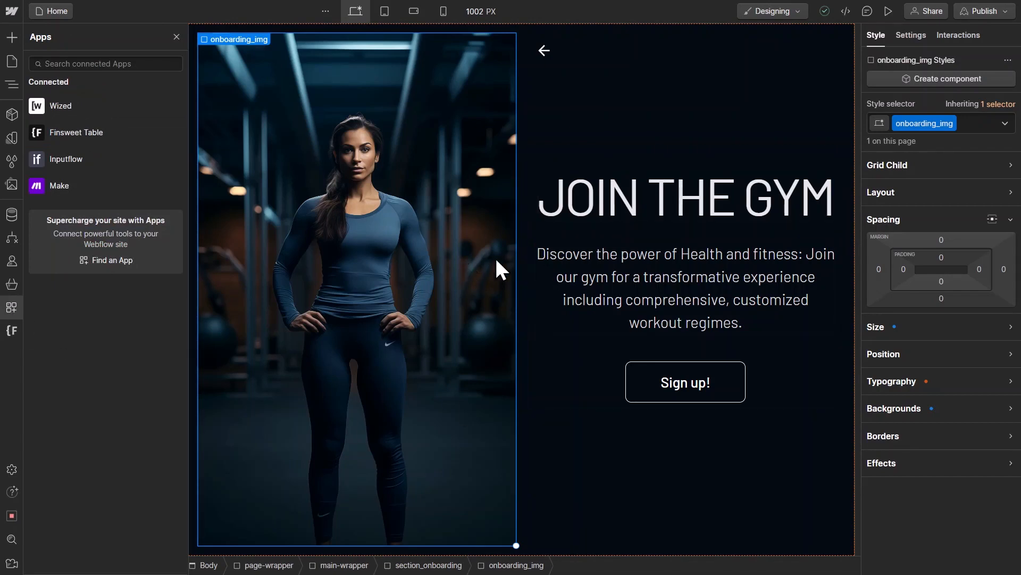
- Launch the Inputflow app and open its form editor
left_click(119, 164)
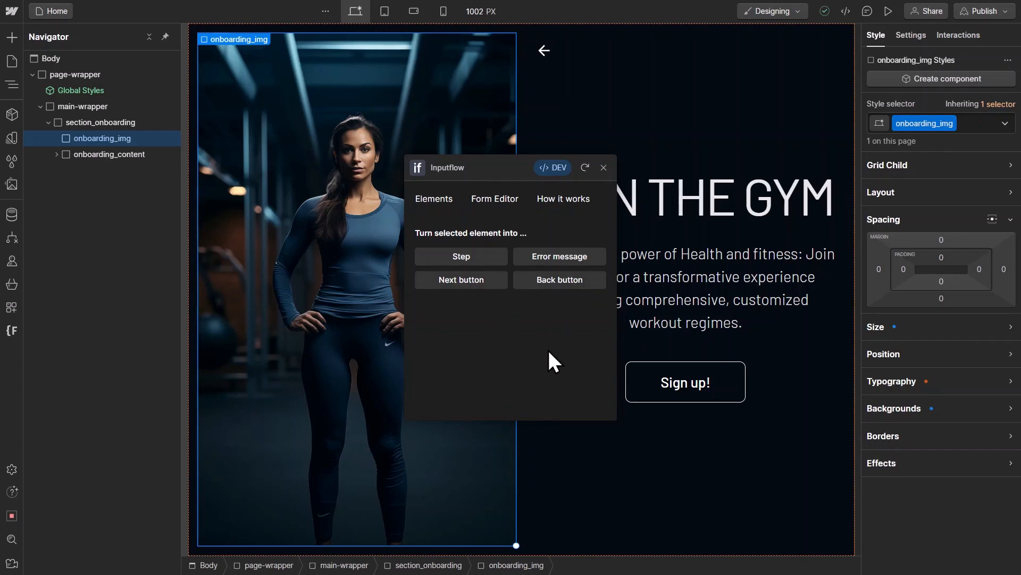
left_click(487, 200)
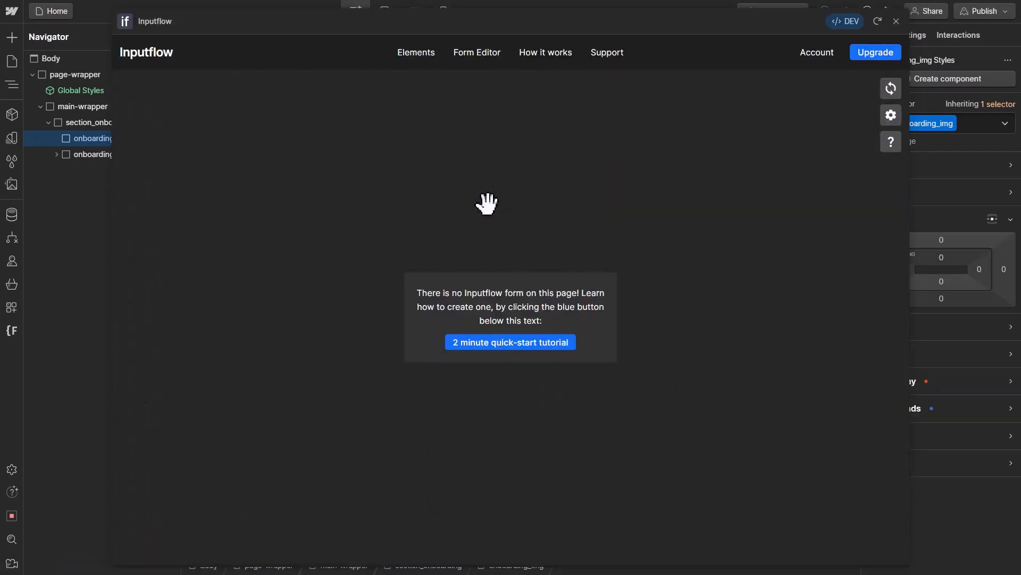
left_click_drag(388, 308, 399, 216)
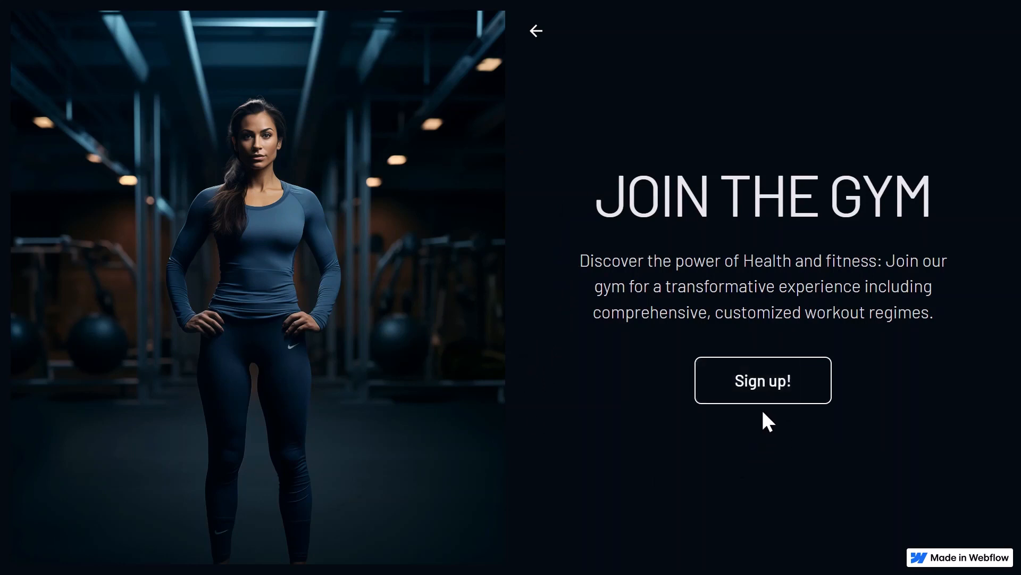
- Start the sign-up in the live gym form and submit the name step with both fields empty
left_click(759, 390)
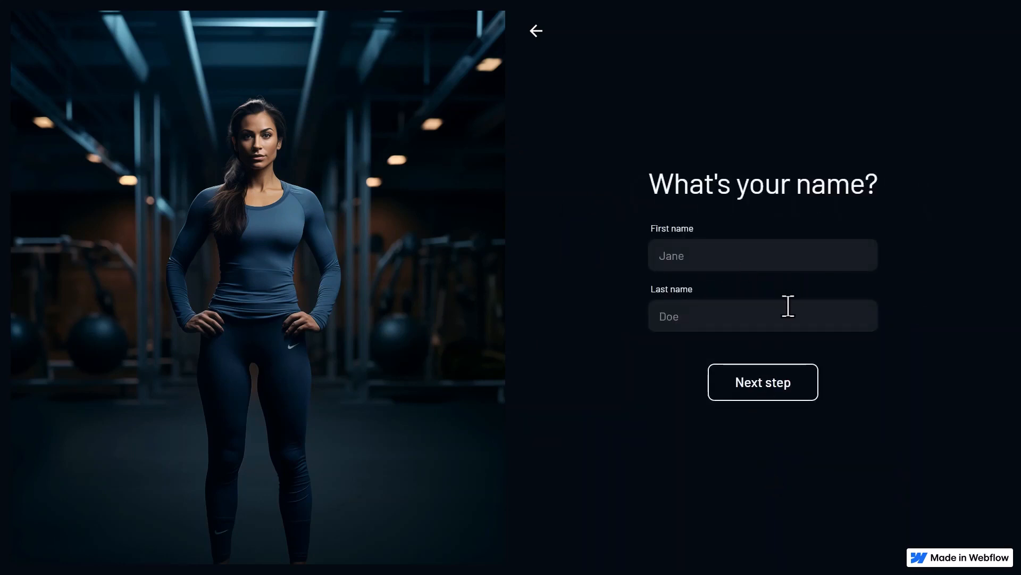
left_click(761, 392)
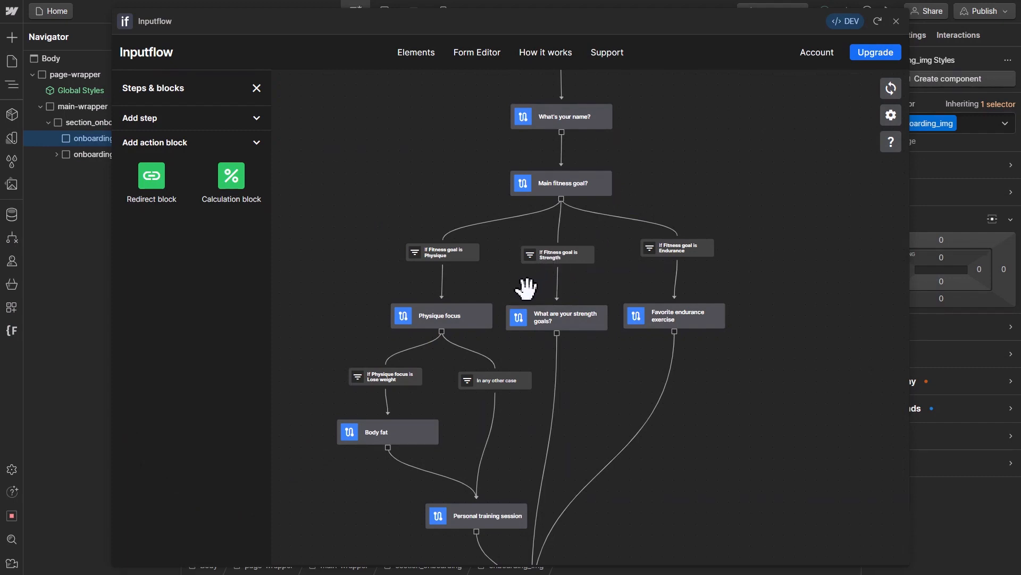
- Open the condition between the Main fitness goal? and Physique focus steps and examine the elements it can use
left_click_drag(403, 209, 452, 258)
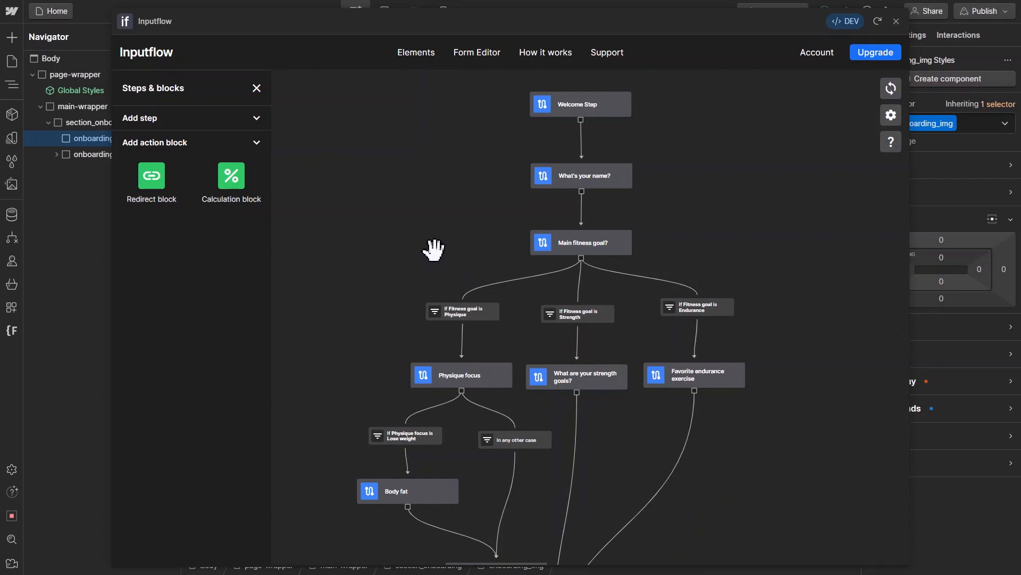
scroll(449, 253, "up", 5)
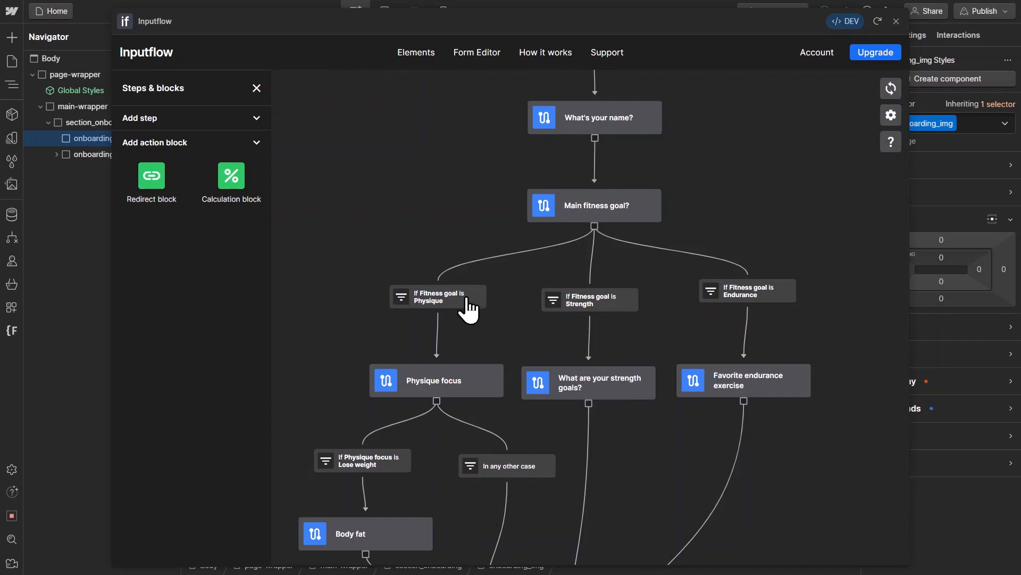
left_click(467, 304)
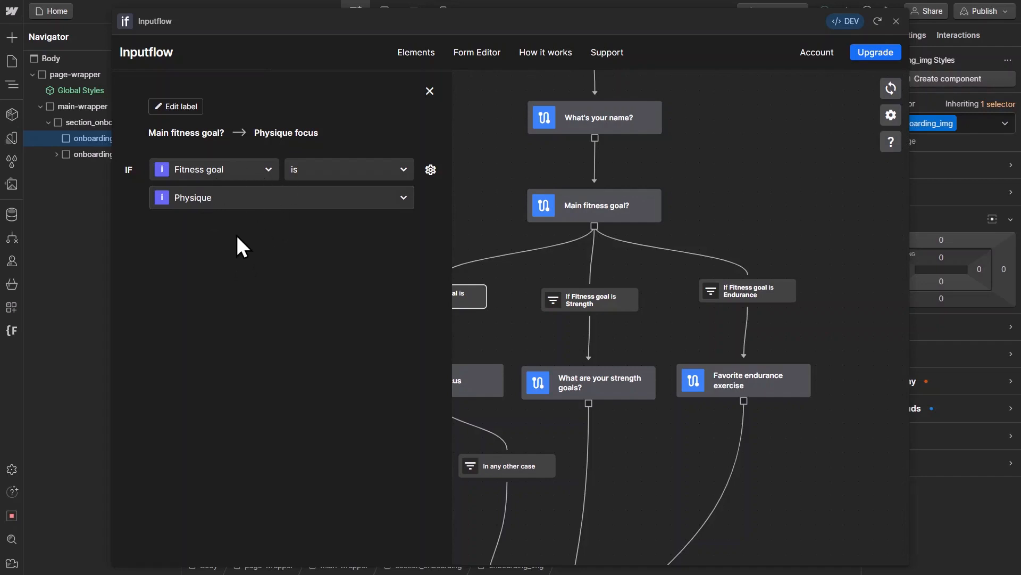
left_click(247, 171)
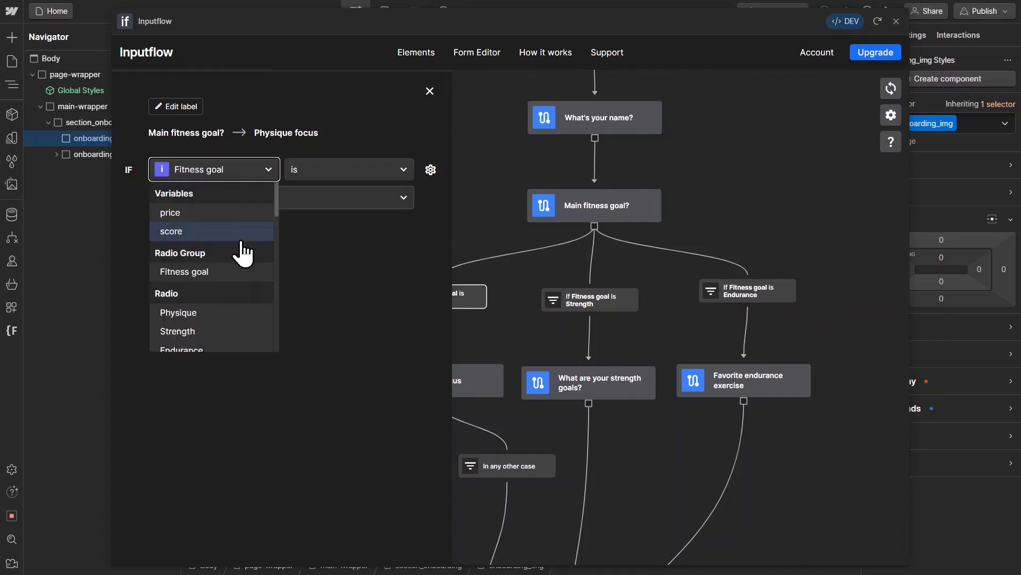
scroll(240, 261, "down", 1)
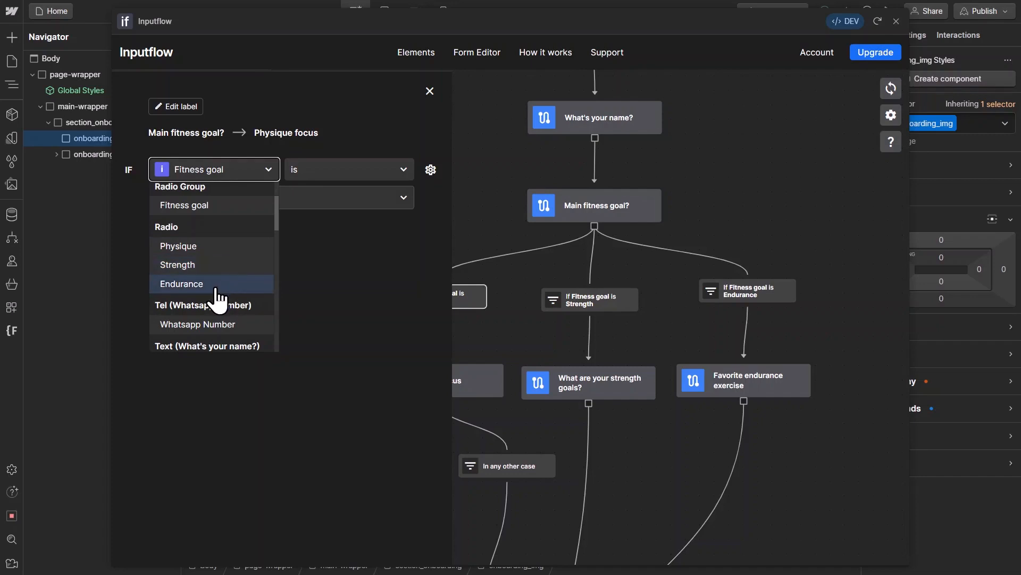
scroll(217, 298, "up", 2)
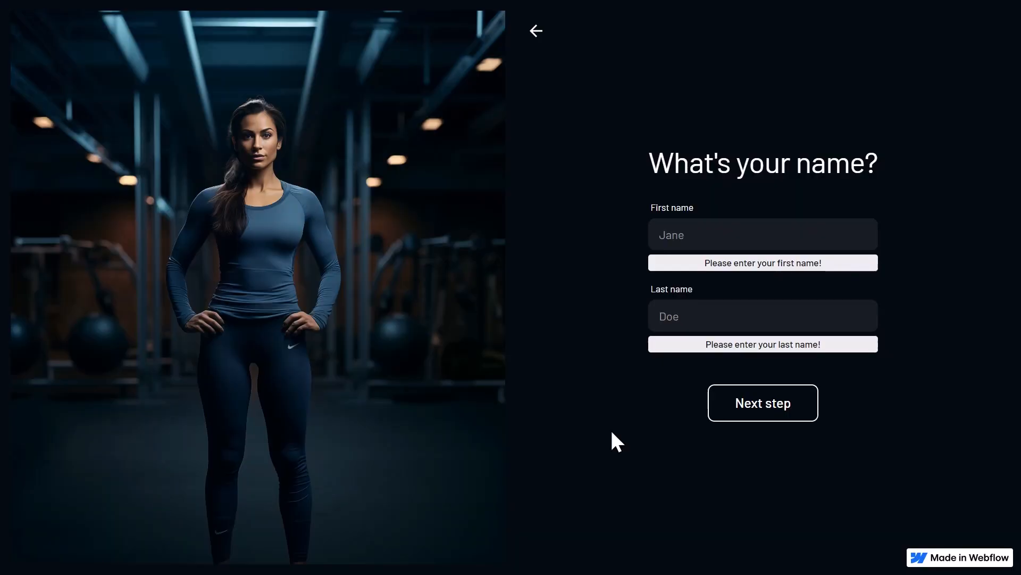
- Fill in the name fields in the live form, continue to the fitness goal step, and try the Physique and Endurance options
left_click(718, 246)
left_click(727, 399)
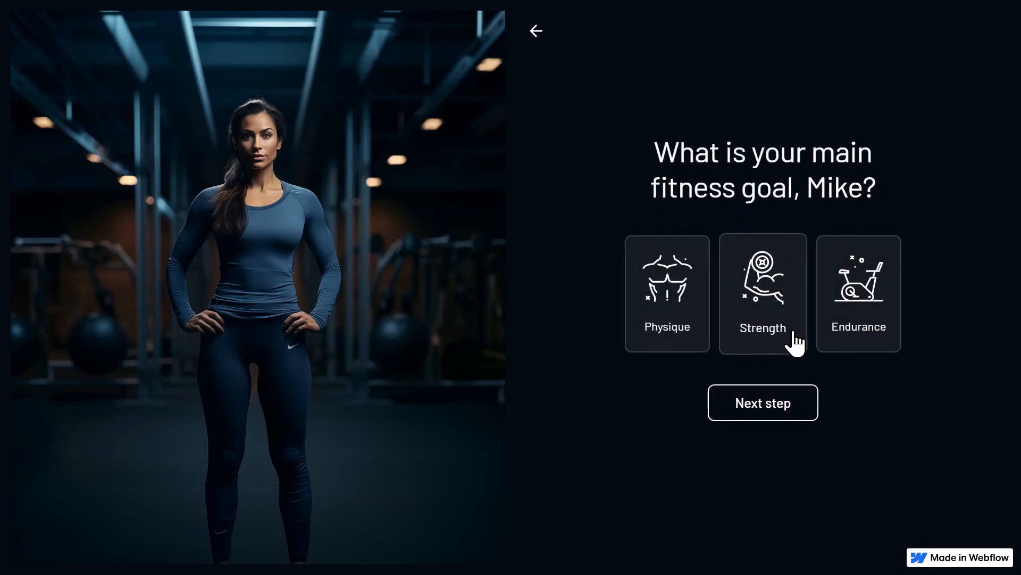
left_click(684, 335)
left_click(863, 340)
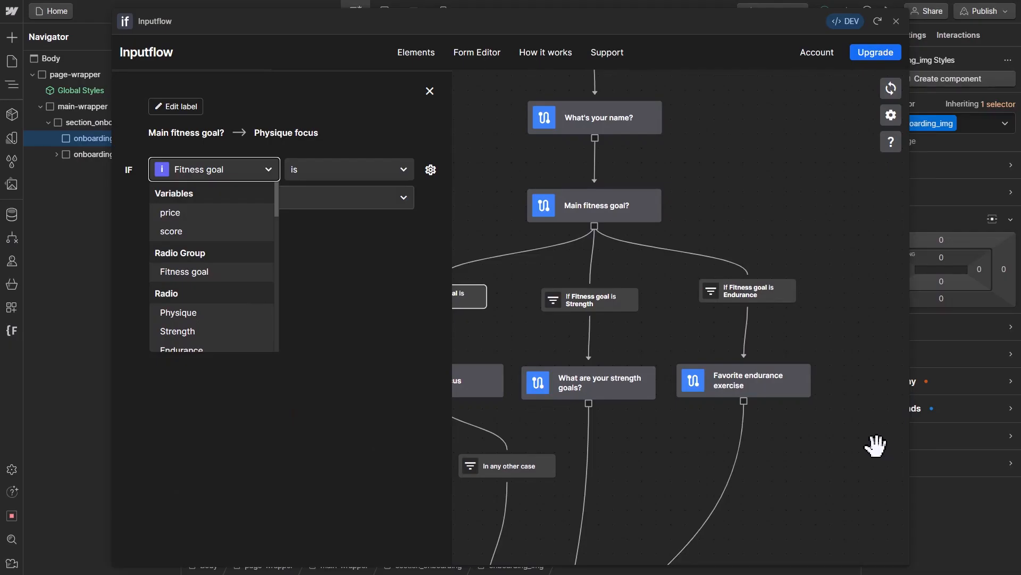
- Delete the existing condition on the path from Main fitness goal? to Physique focus
left_click(335, 298)
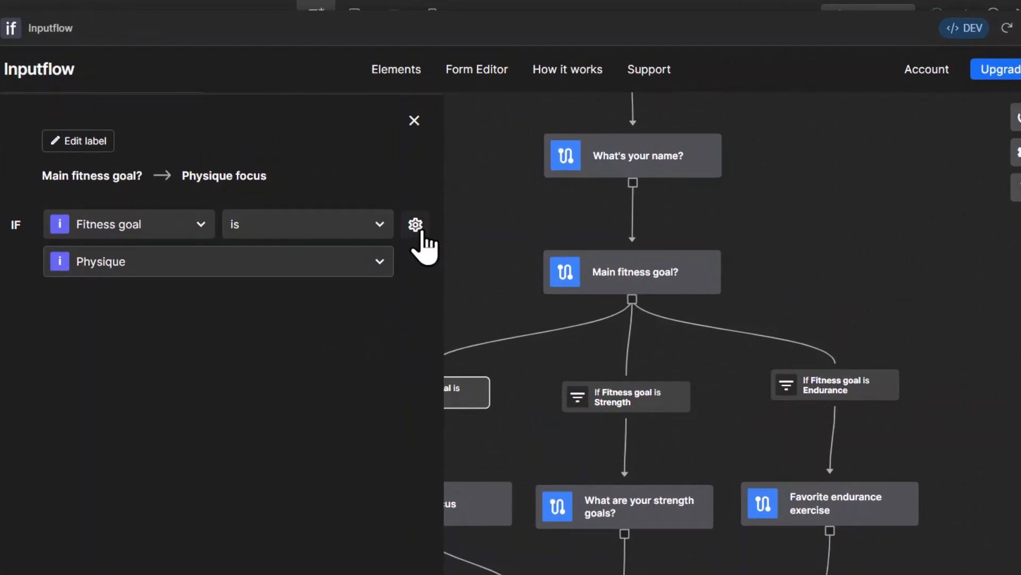
left_click(422, 234)
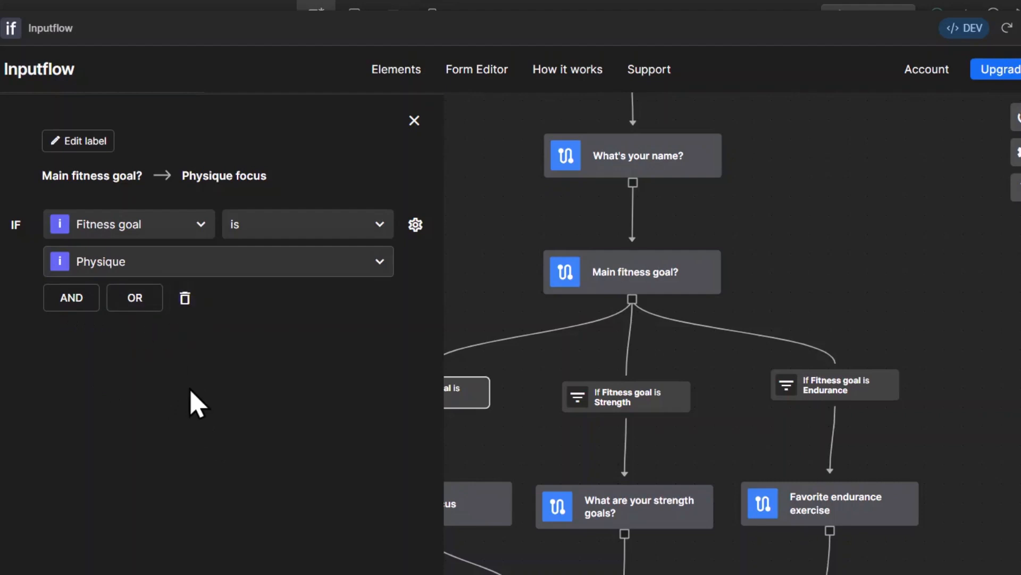
left_click(184, 298)
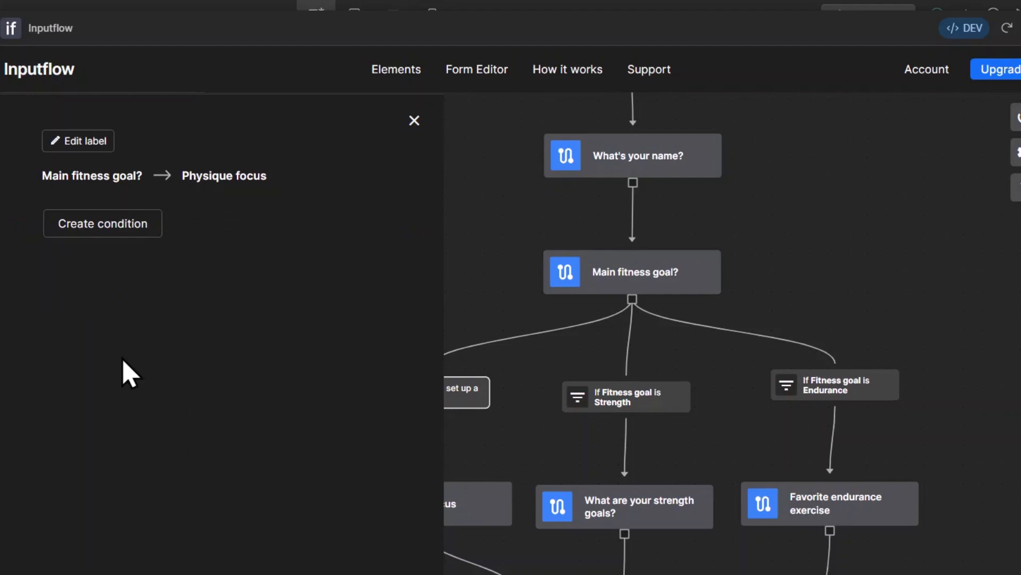
- Create a new blank condition for the Physique focus path and add an AND condition below it
left_click(110, 233)
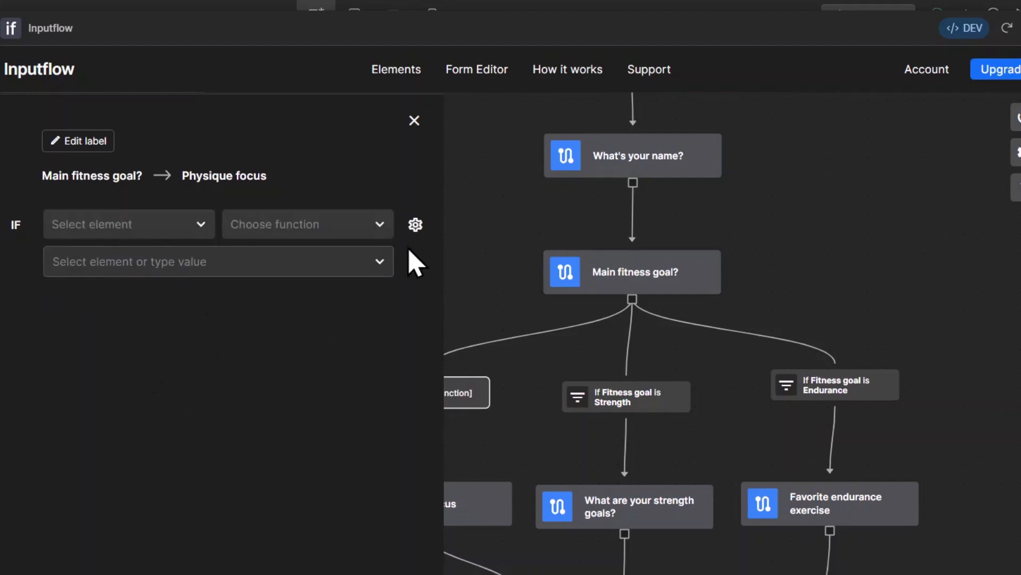
left_click(419, 234)
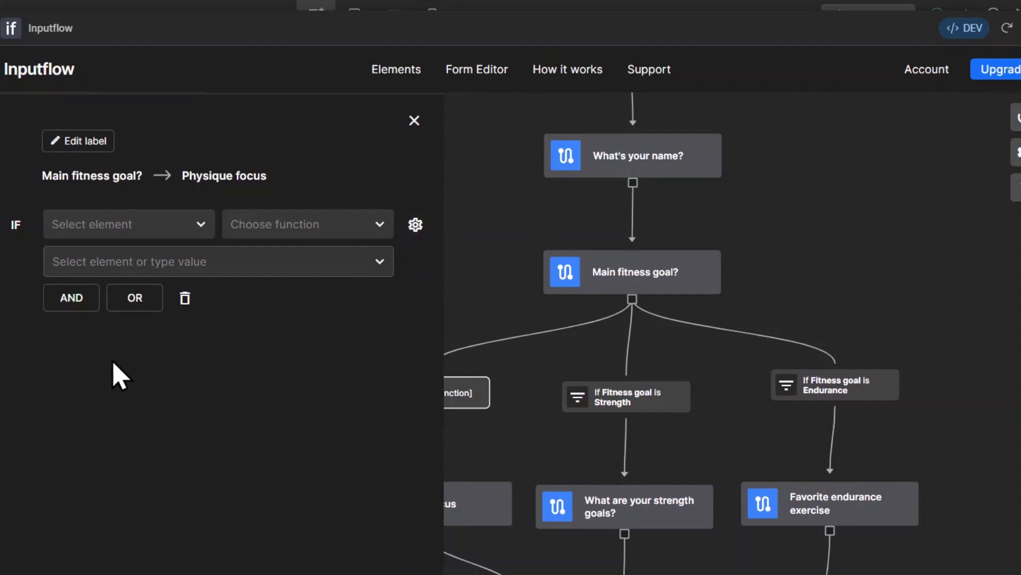
left_click(75, 299)
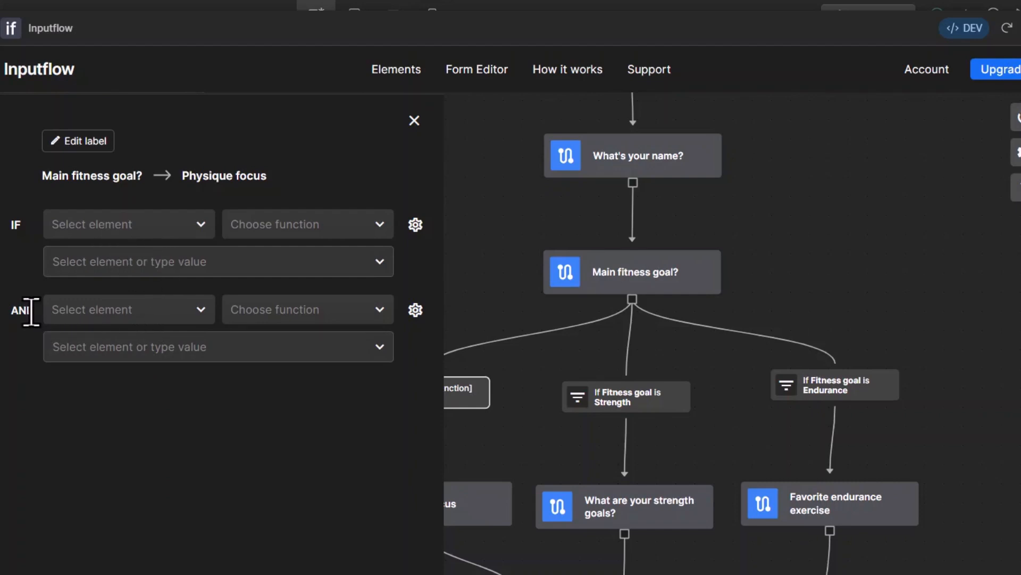
- Set the first condition to Fitness goal is Physique
left_click(181, 226)
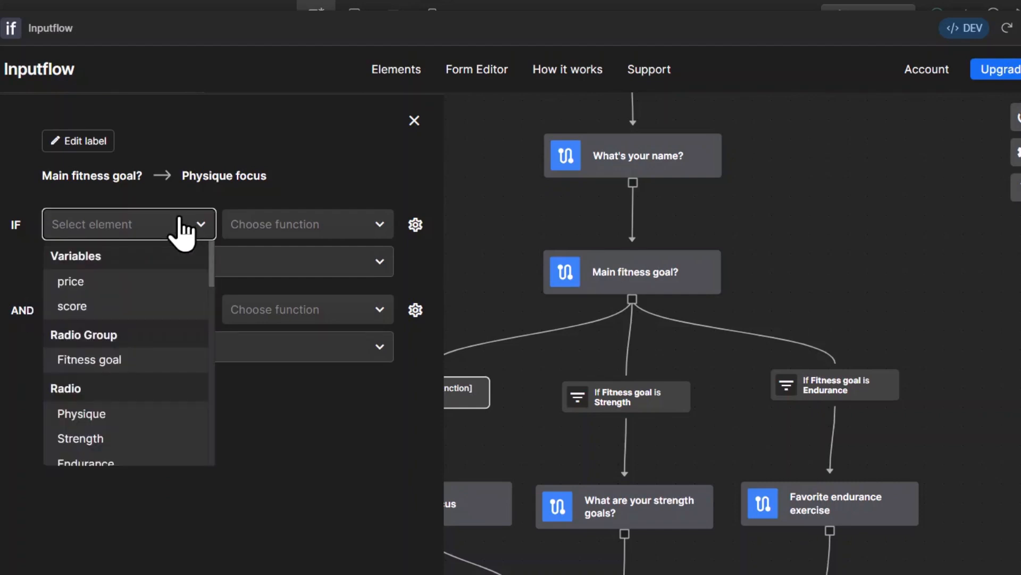
left_click(149, 360)
left_click(308, 228)
left_click(304, 252)
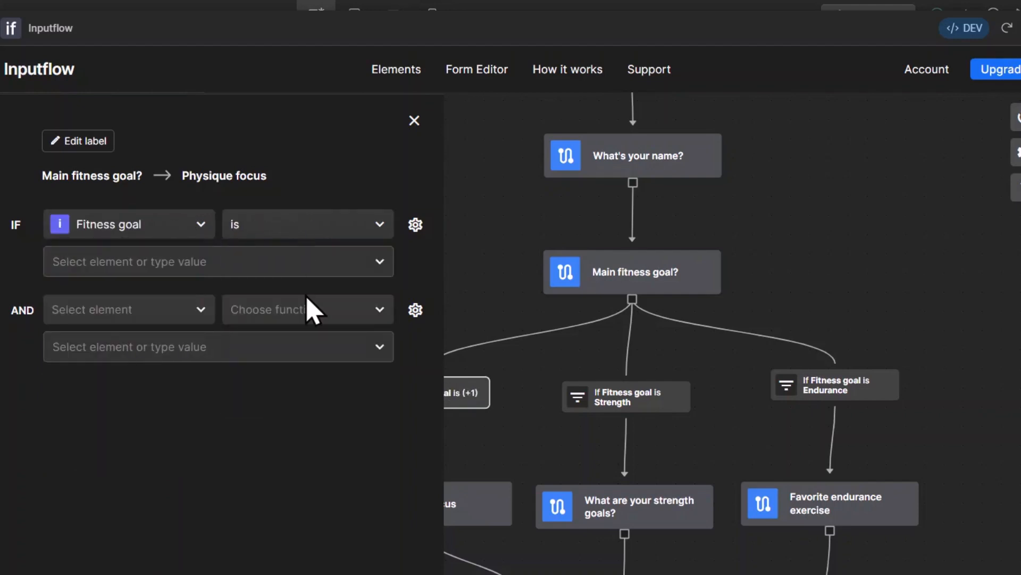
left_click(377, 260)
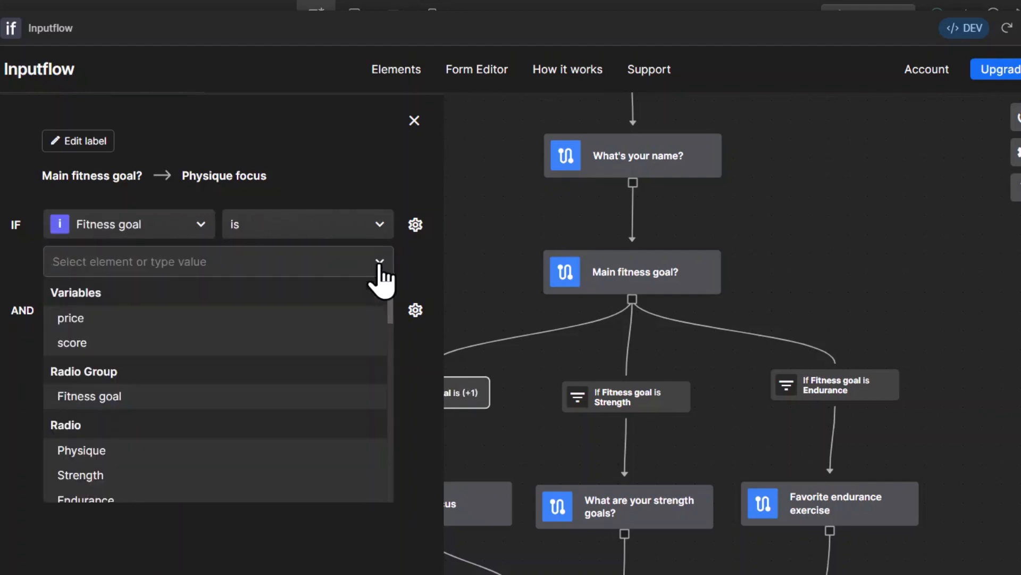
left_click(192, 451)
- Set the AND condition to Fitness goal is Strength
left_click(151, 312)
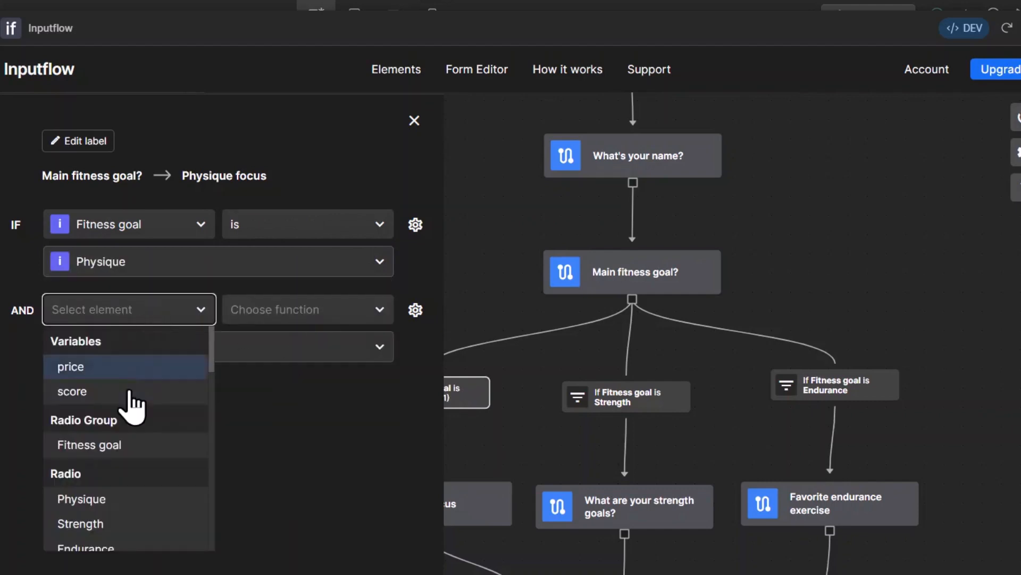
left_click(113, 451)
left_click(372, 317)
left_click(297, 340)
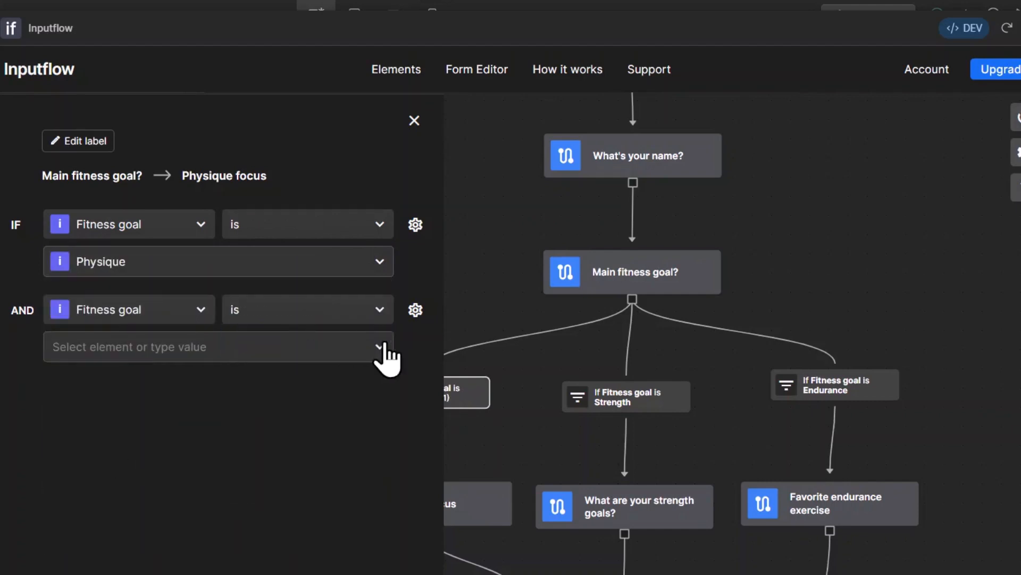
left_click(384, 346)
left_click(124, 558)
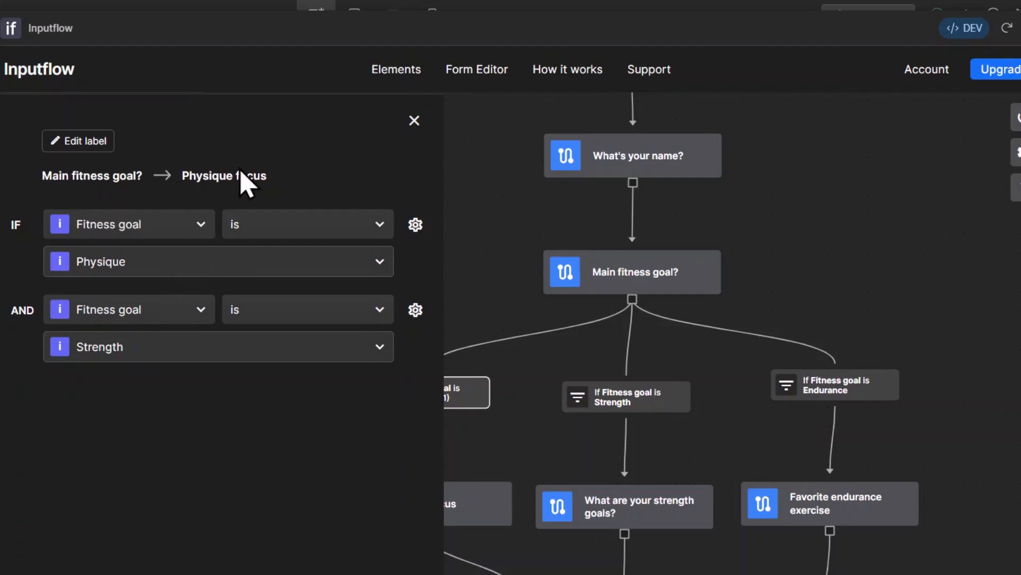
- Delete the AND condition that checks for Strength
left_click(414, 313)
left_click(184, 384)
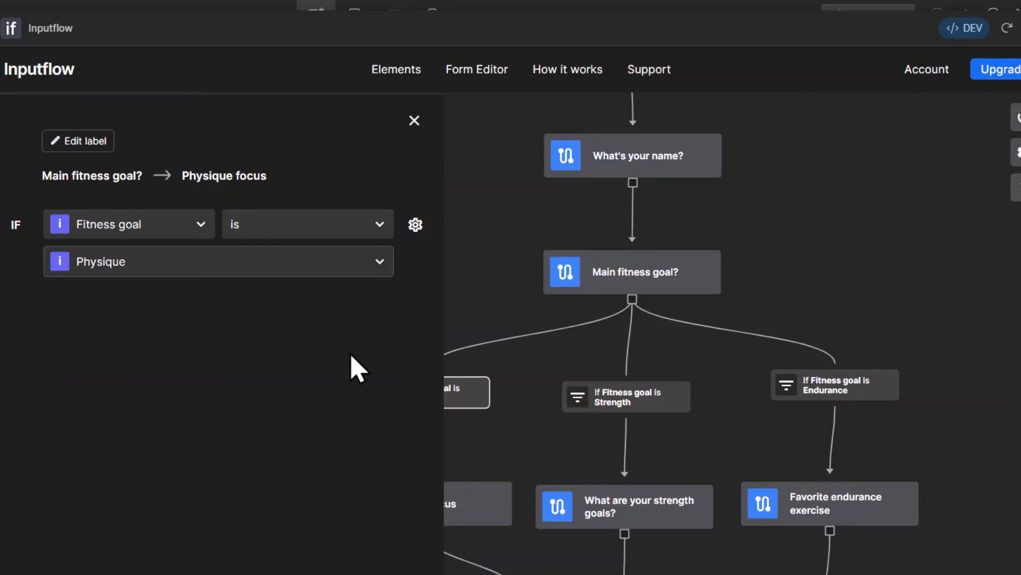
- Add an OR condition below the Physique one and set it to Fitness goal is Strength
left_click(414, 225)
left_click(137, 299)
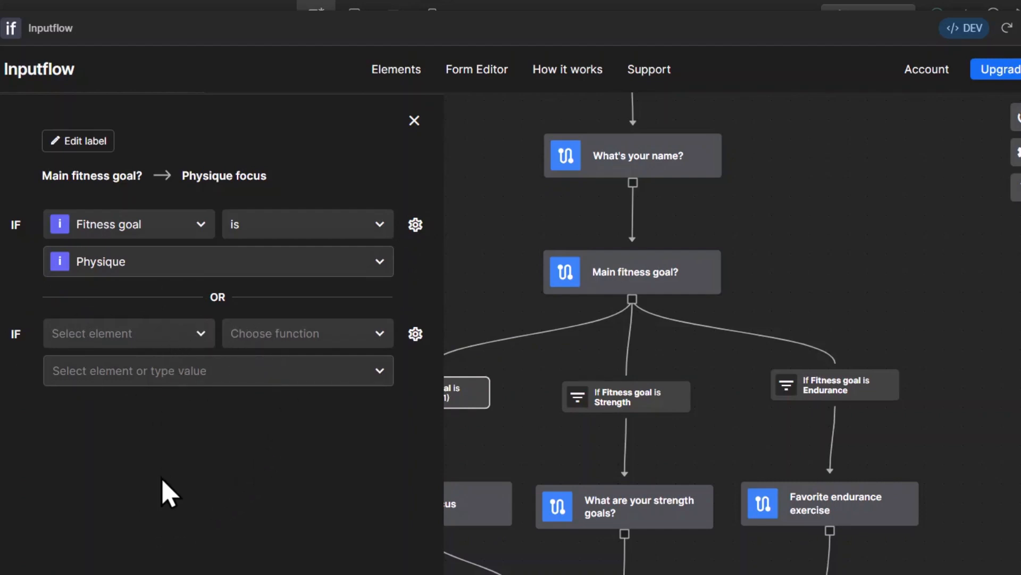
left_click(154, 339)
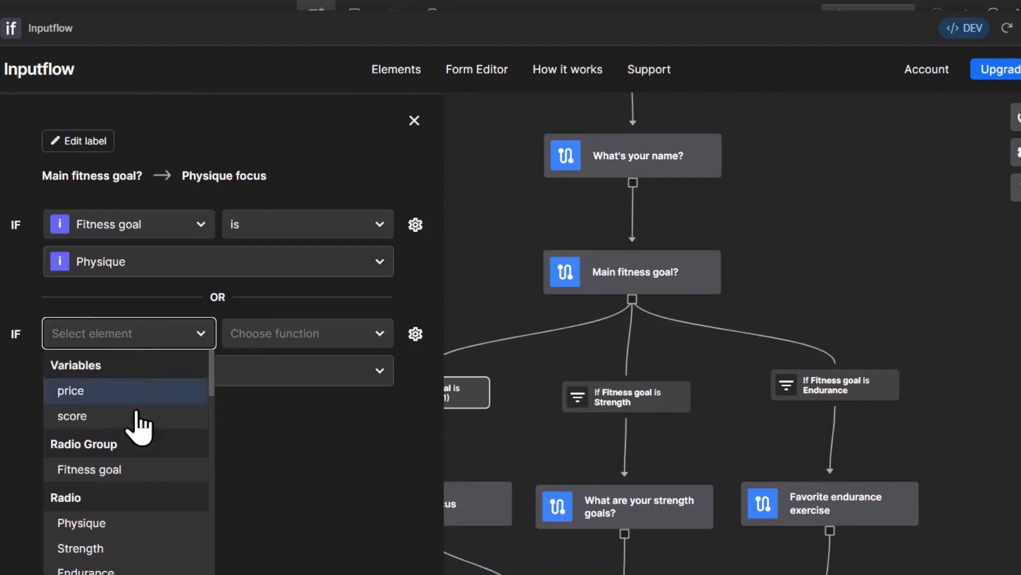
left_click(117, 471)
left_click(358, 334)
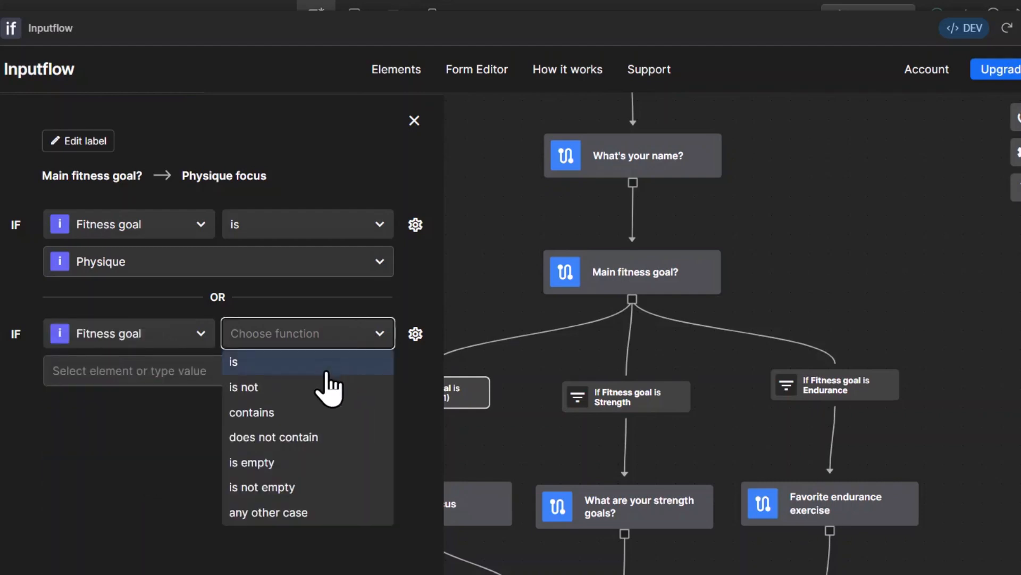
left_click(326, 367)
left_click(381, 371)
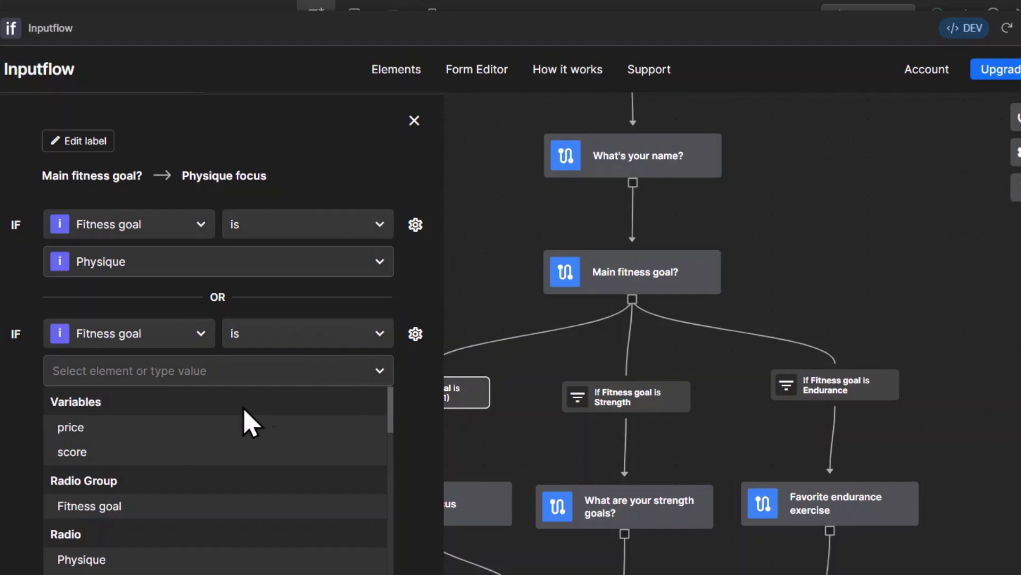
left_click(149, 573)
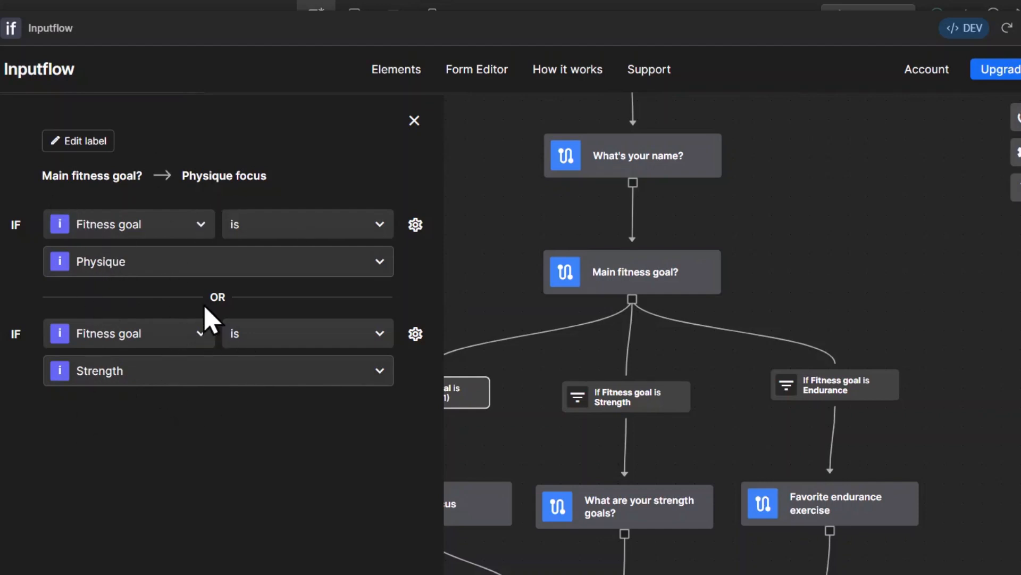
- Add a blank AND condition under the Strength condition plus another blank OR condition, and close the condition settings
left_click_drag(220, 298, 212, 302)
left_click(416, 334)
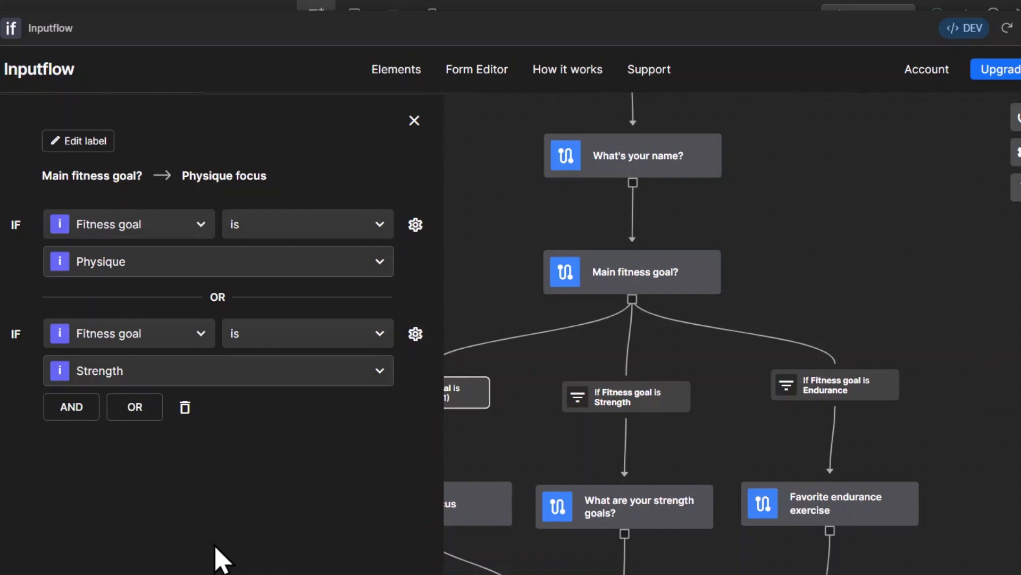
left_click(64, 406)
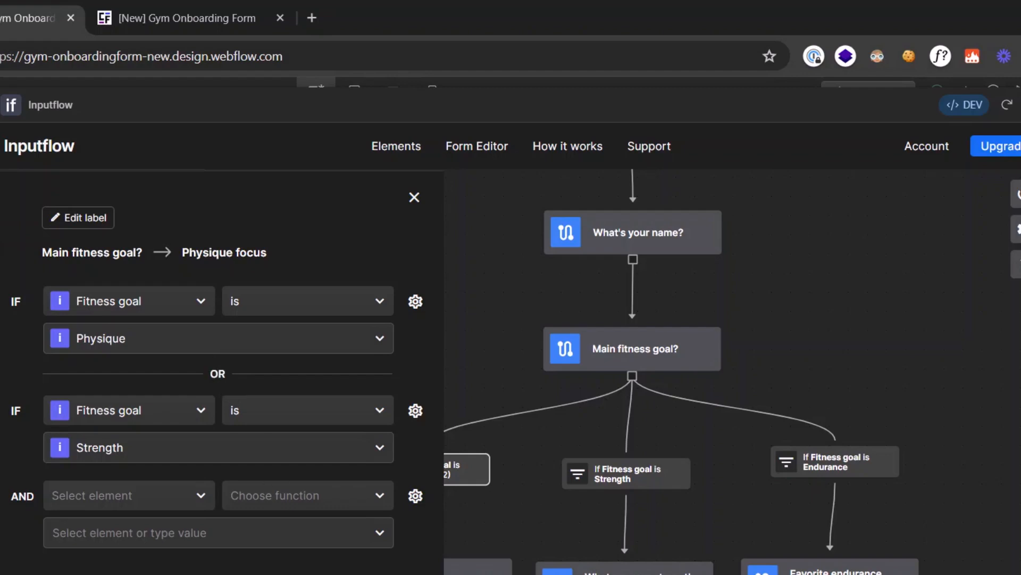
left_click(415, 495)
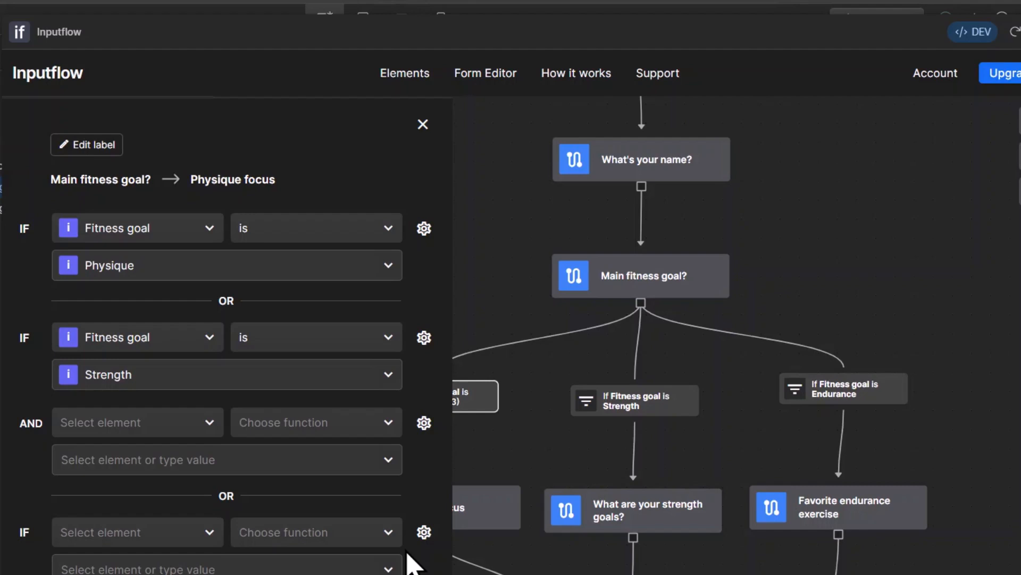
left_click(423, 124)
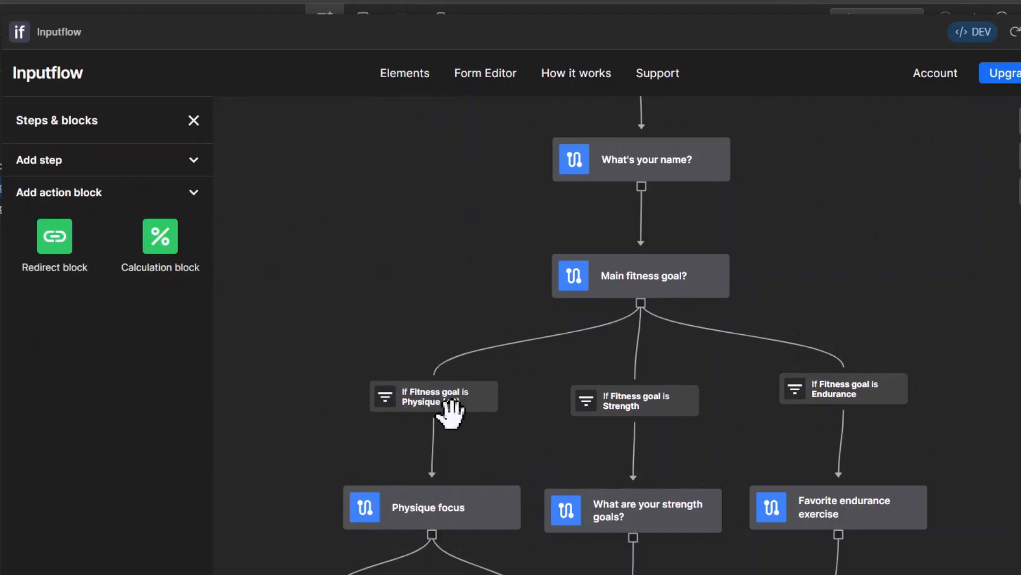
- Open the validations and calculations of the Body fat step below the Lose weight condition
scroll(558, 476, "down", 1)
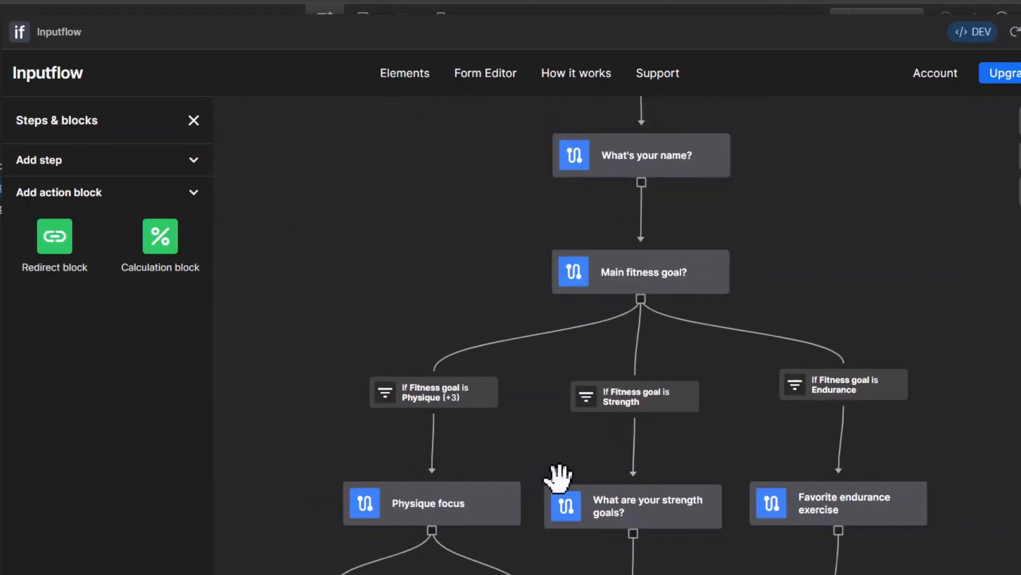
left_click_drag(558, 476, 604, 251)
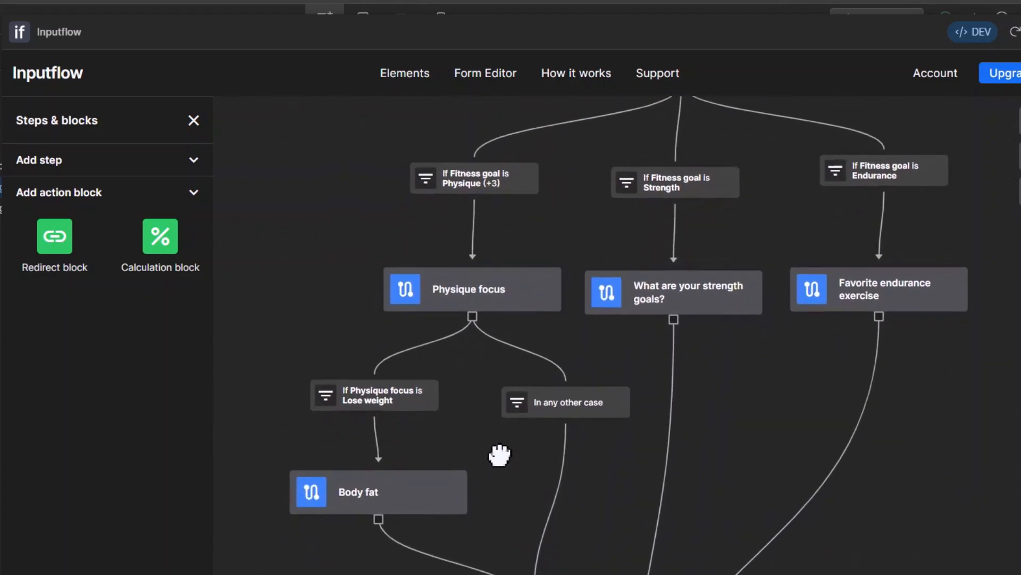
left_click_drag(499, 455, 529, 313)
left_click(434, 360)
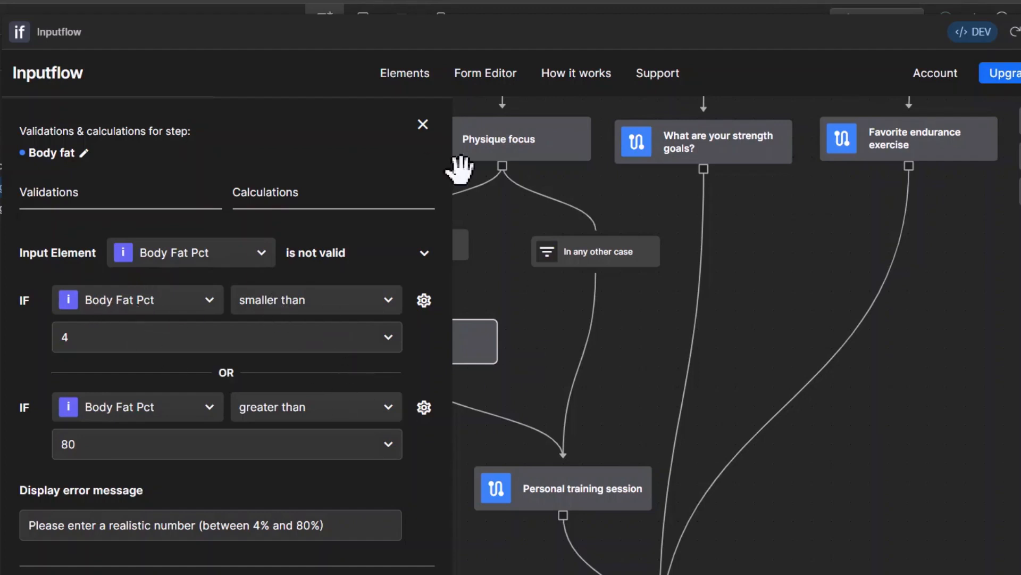
left_click(423, 124)
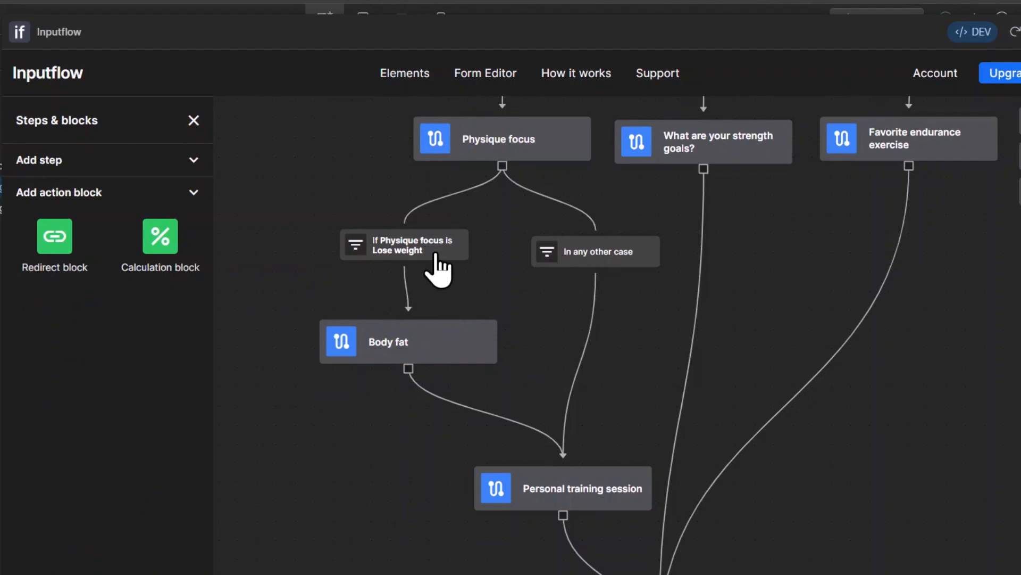
left_click(439, 348)
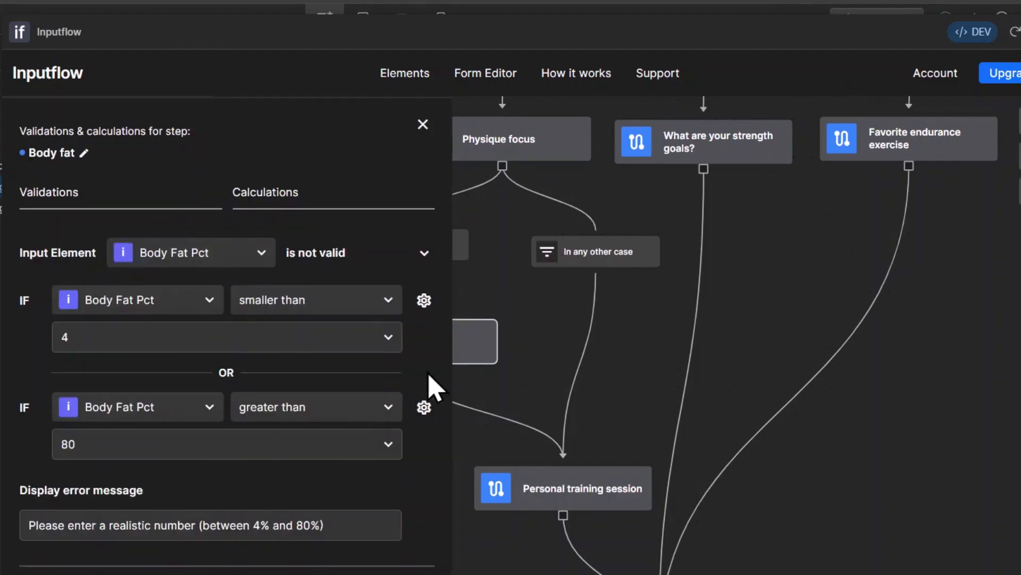
- Examine the AND/OR options and the available comparison operators of the first Body Fat Pct validation condition
left_click(424, 300)
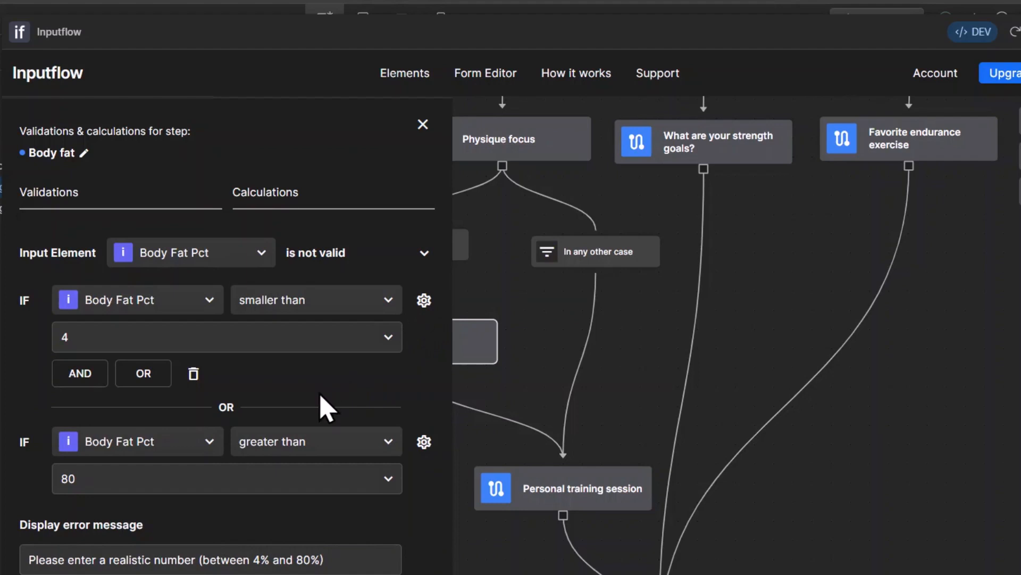
left_click(425, 303)
left_click(426, 303)
left_click(423, 302)
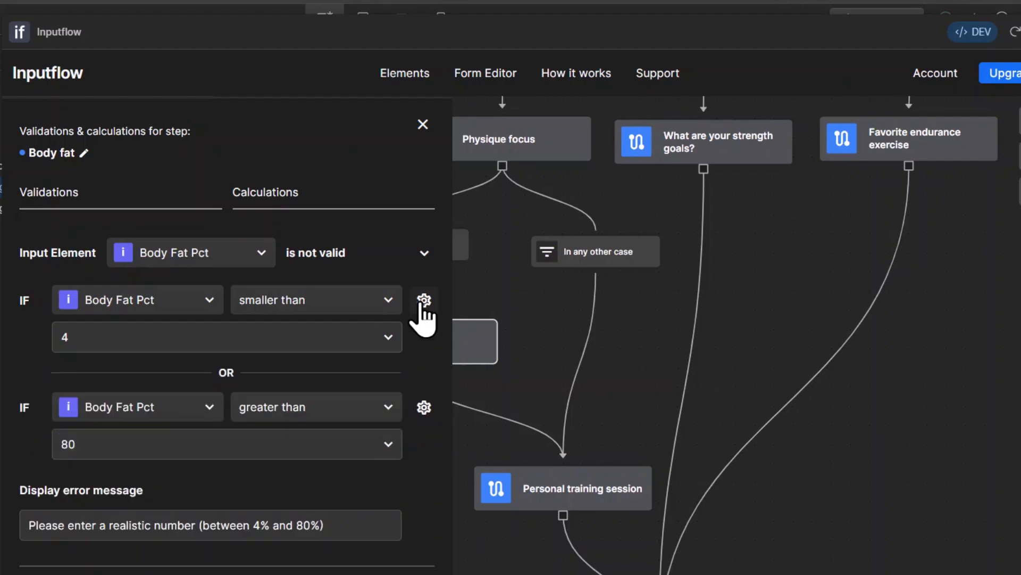
left_click(285, 319)
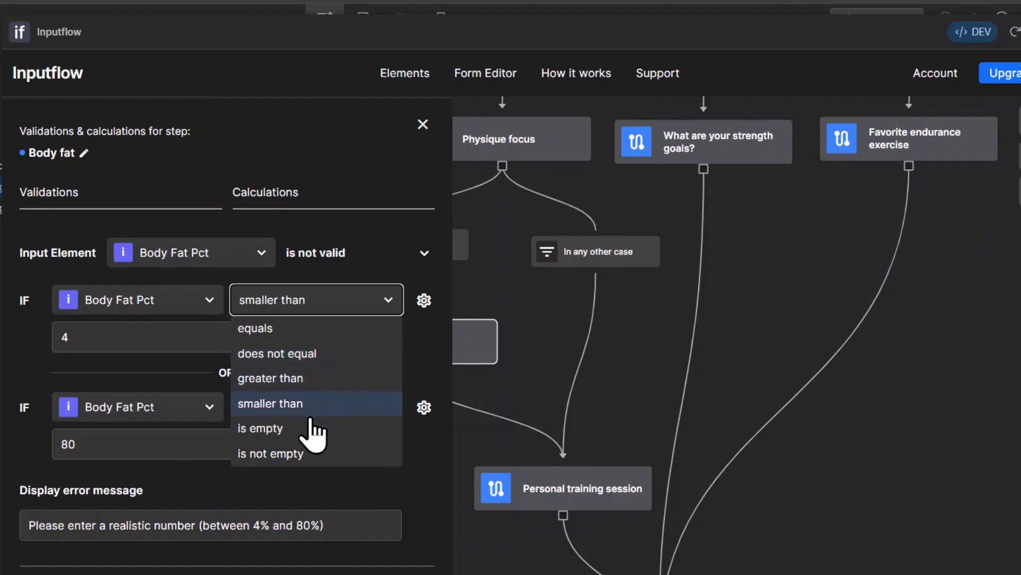
left_click(291, 485)
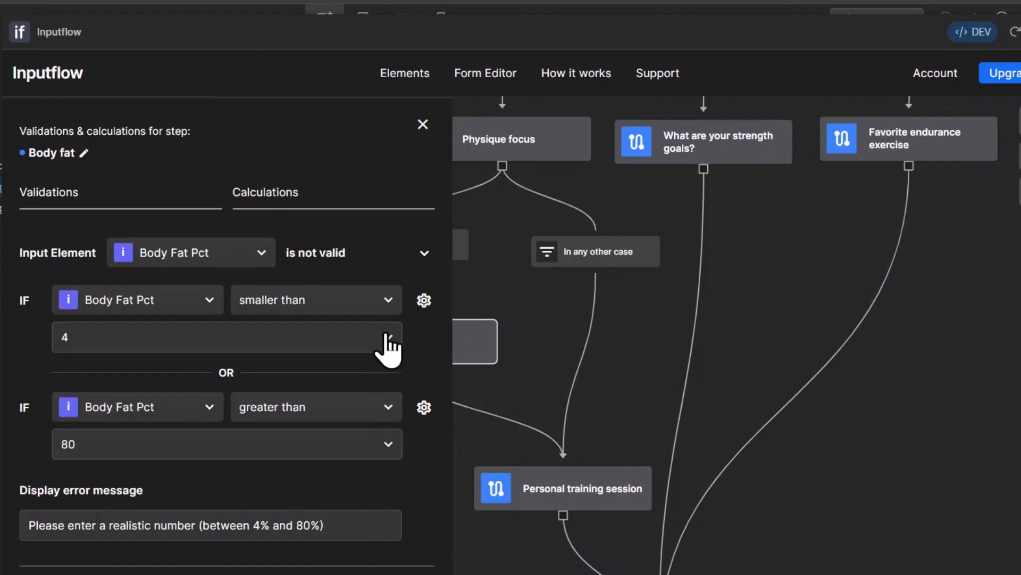
- Set the comparison value of the smaller than condition to 8
left_click(310, 335)
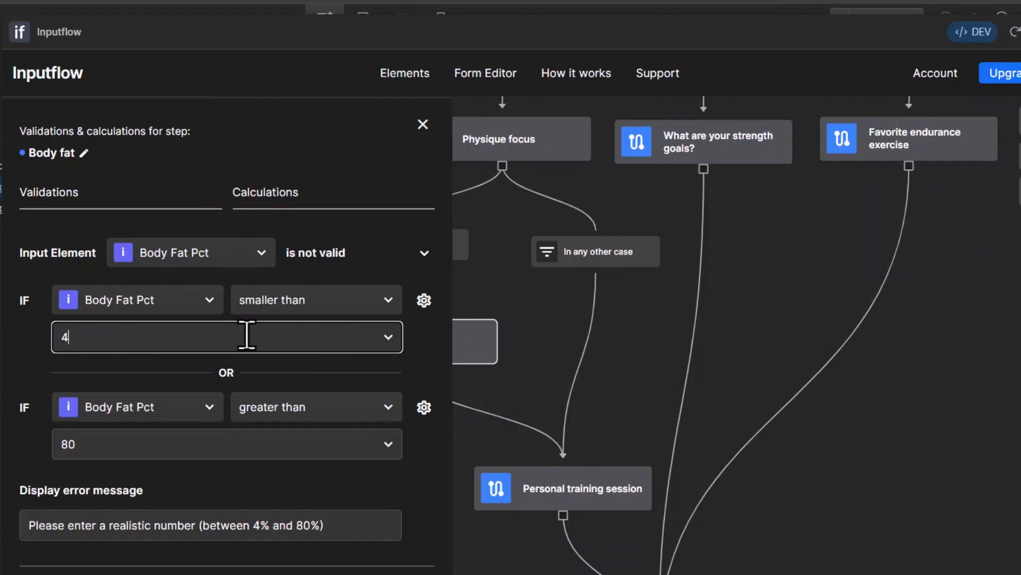
key("BackSpace")
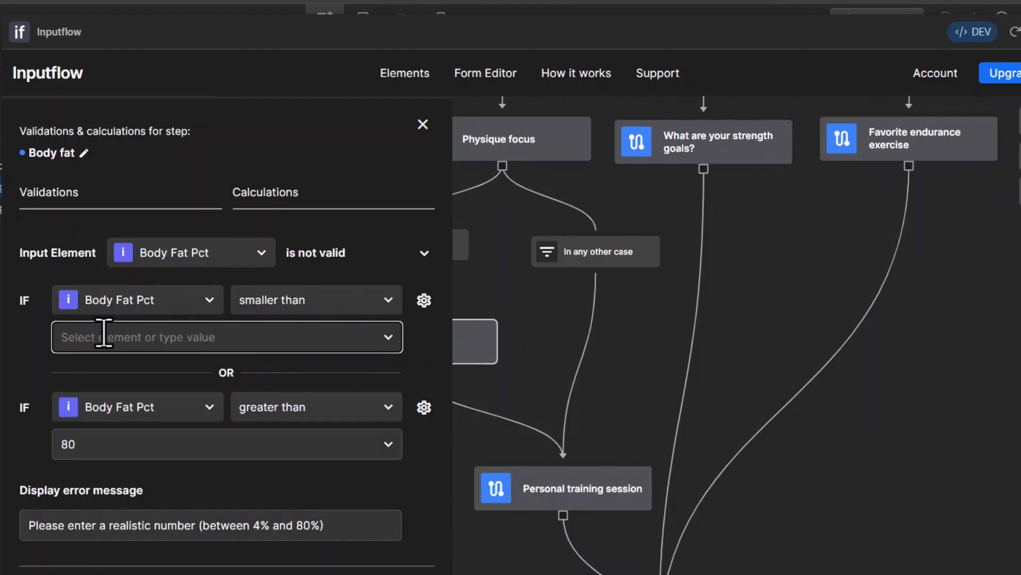
type("8")
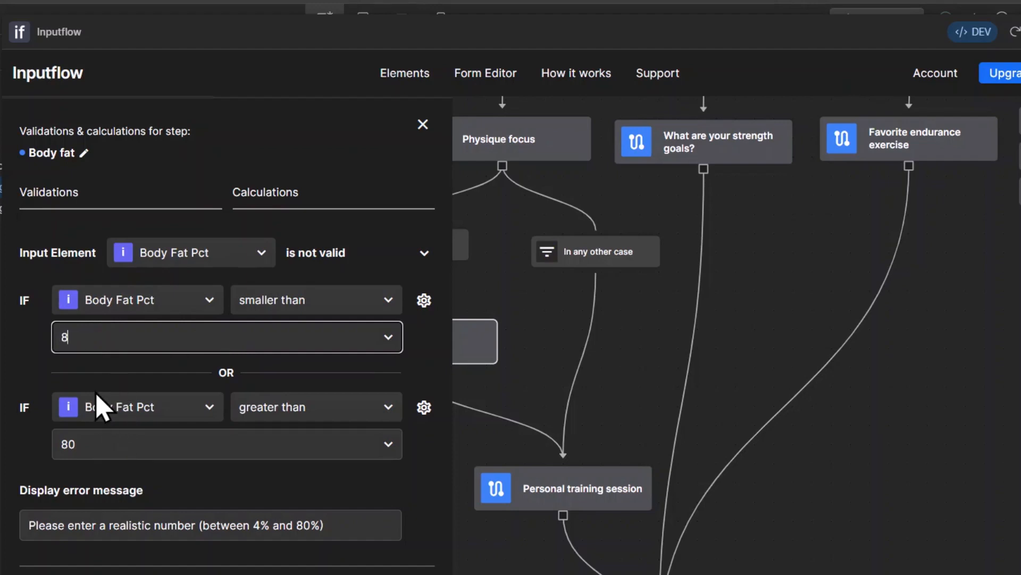
- Look through the elements available as comparison value for the smaller than condition and choose Body Fat Pct
left_click(392, 338)
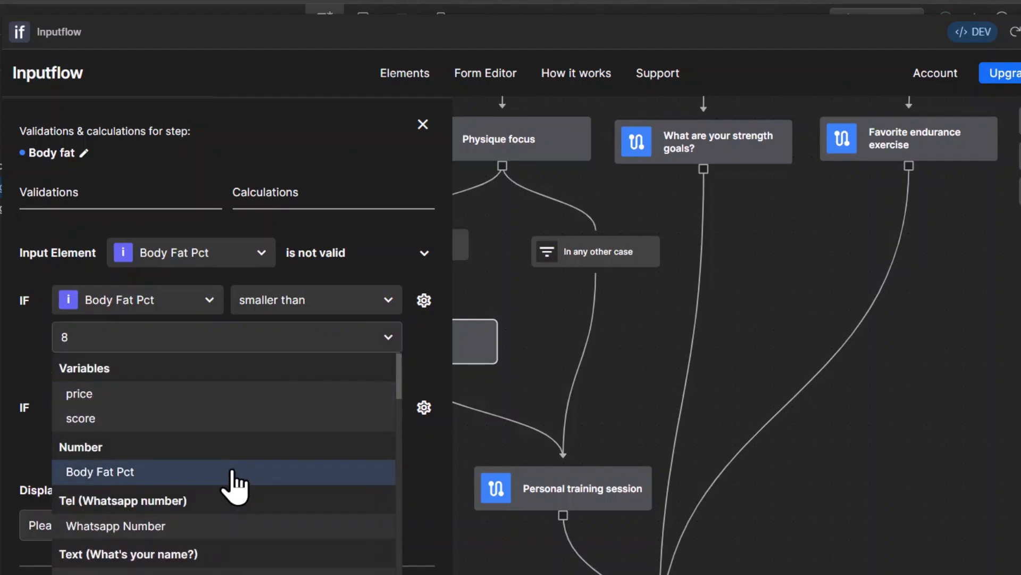
scroll(230, 471, "down", 3)
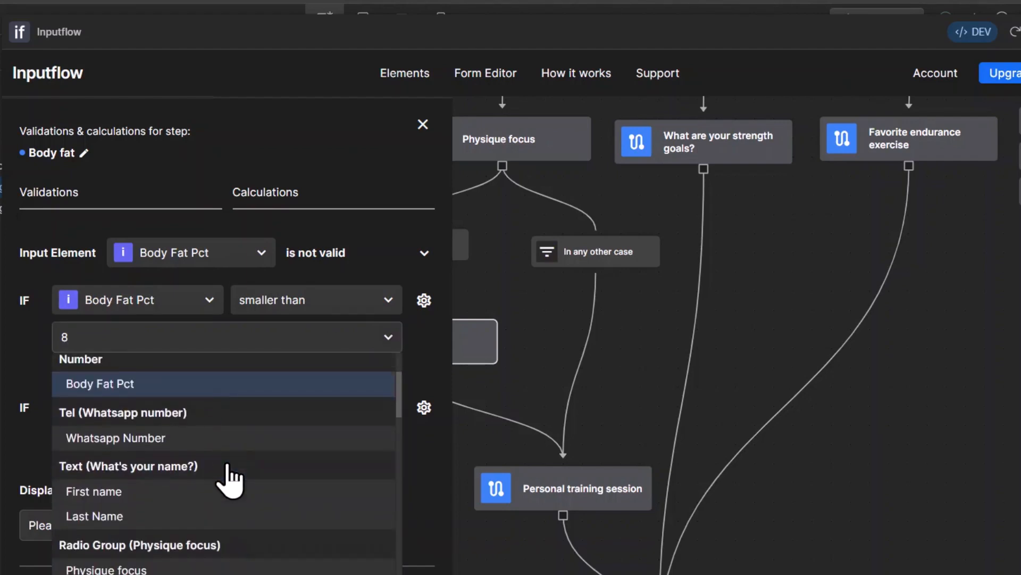
scroll(229, 474, "down", 10)
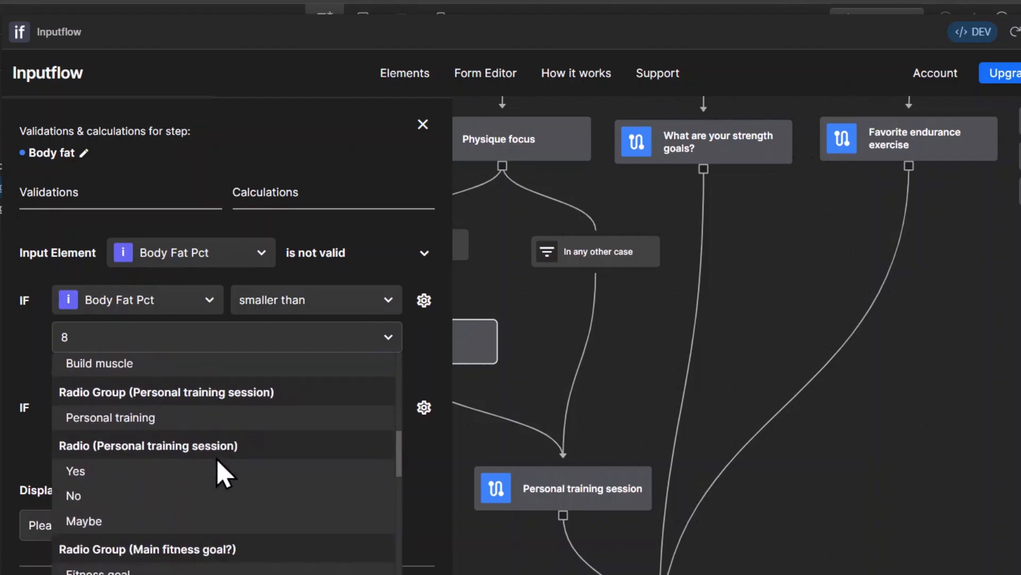
scroll(146, 513, "up", 10)
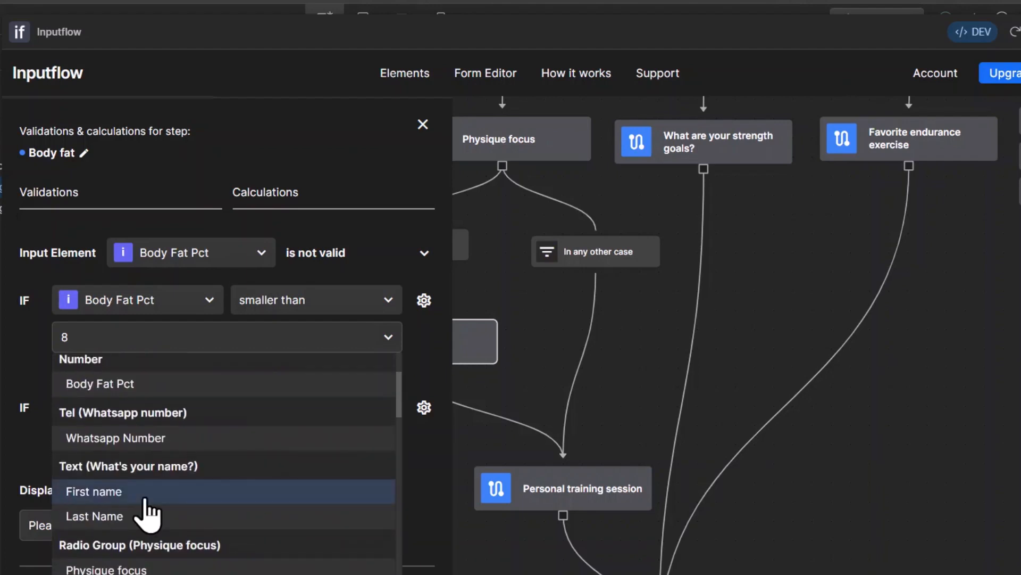
scroll(147, 508, "down", 5)
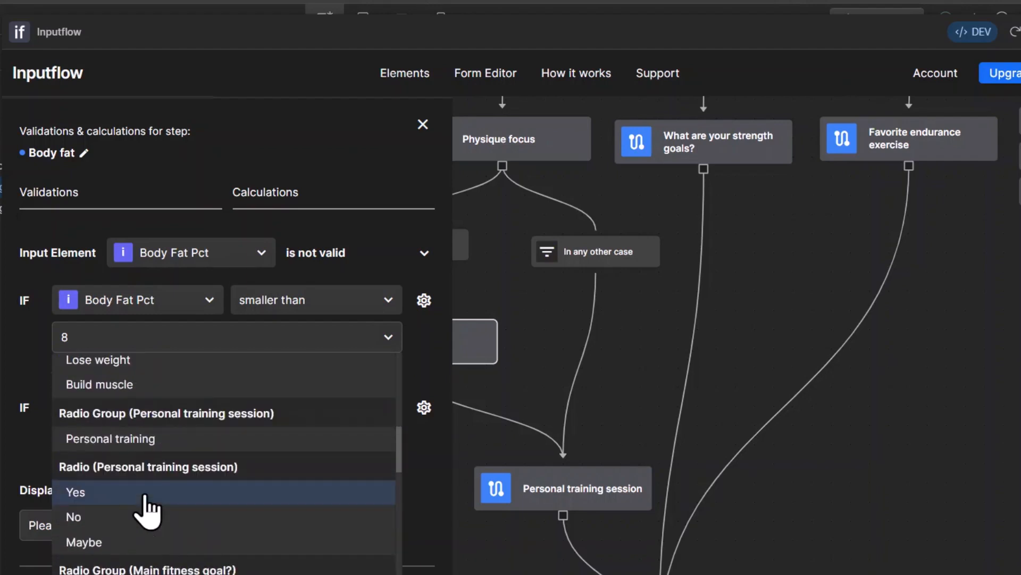
scroll(147, 508, "down", 3)
scroll(146, 486, "up", 8)
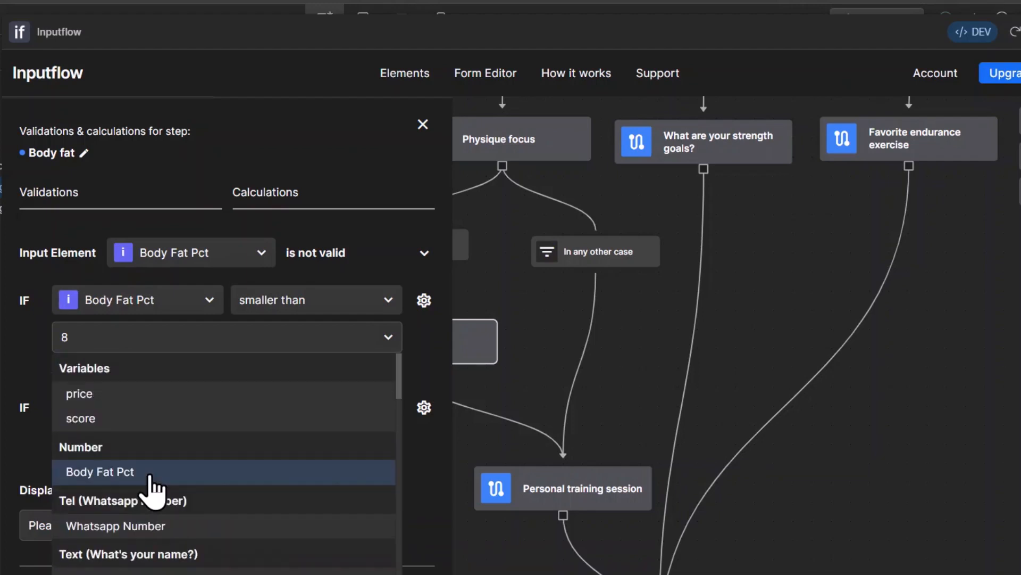
left_click(201, 481)
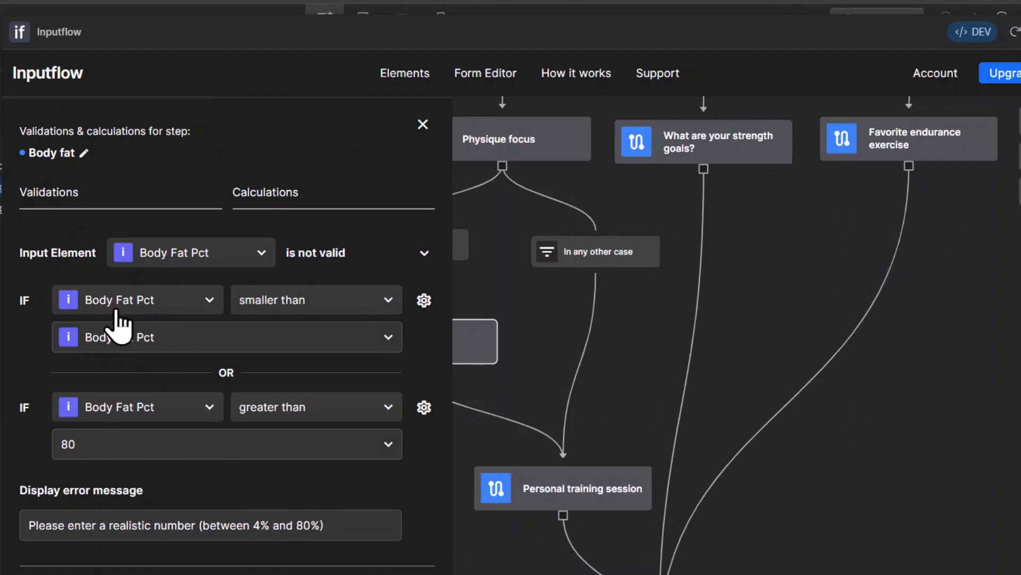
- Replace the Body Fat Pct element in the smaller than condition's comparison value with the number 4
left_click(176, 335)
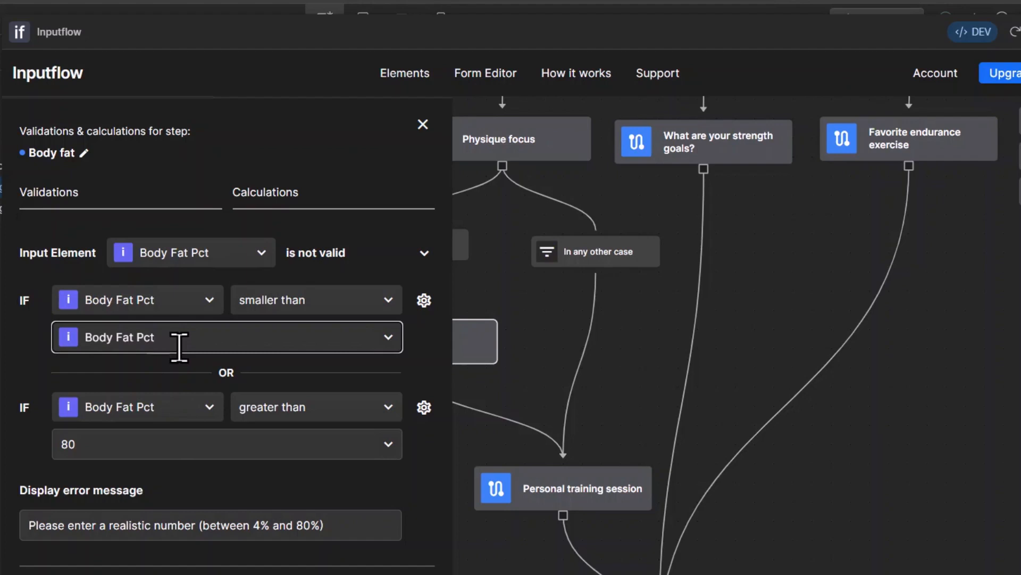
left_click(55, 446)
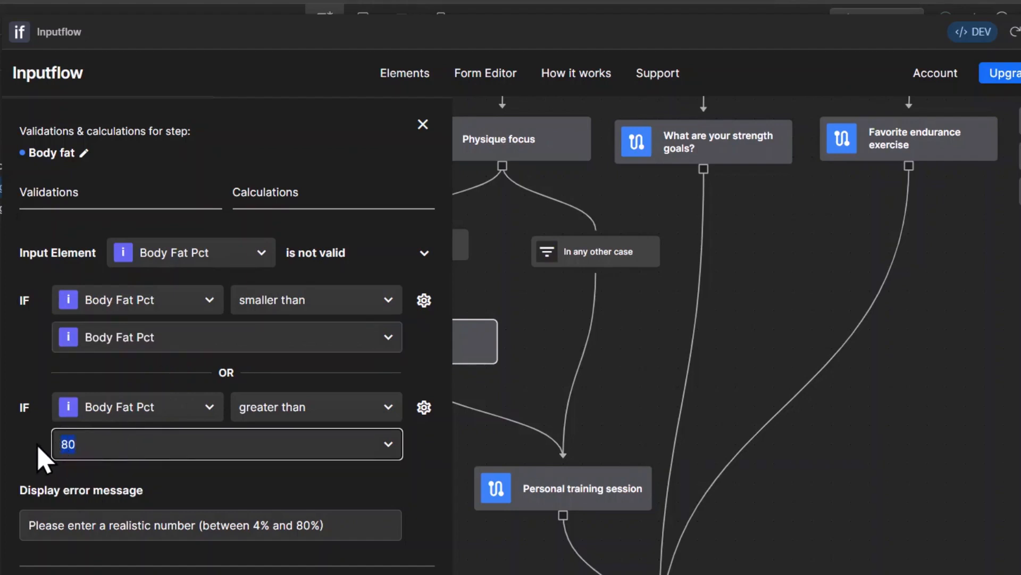
left_click(38, 447)
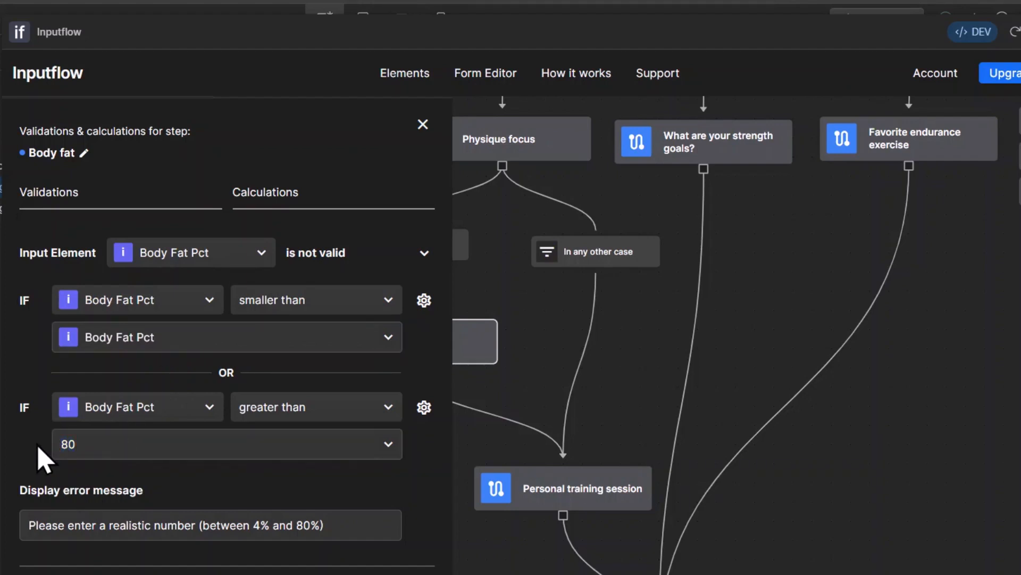
left_click(229, 341)
key("BackSpace")
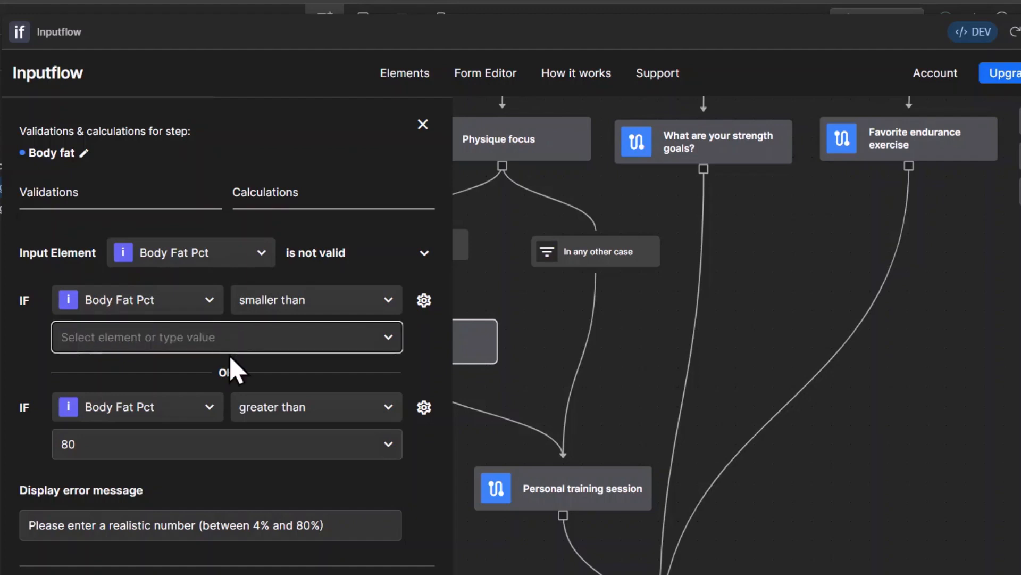
type("4")
left_click(27, 357)
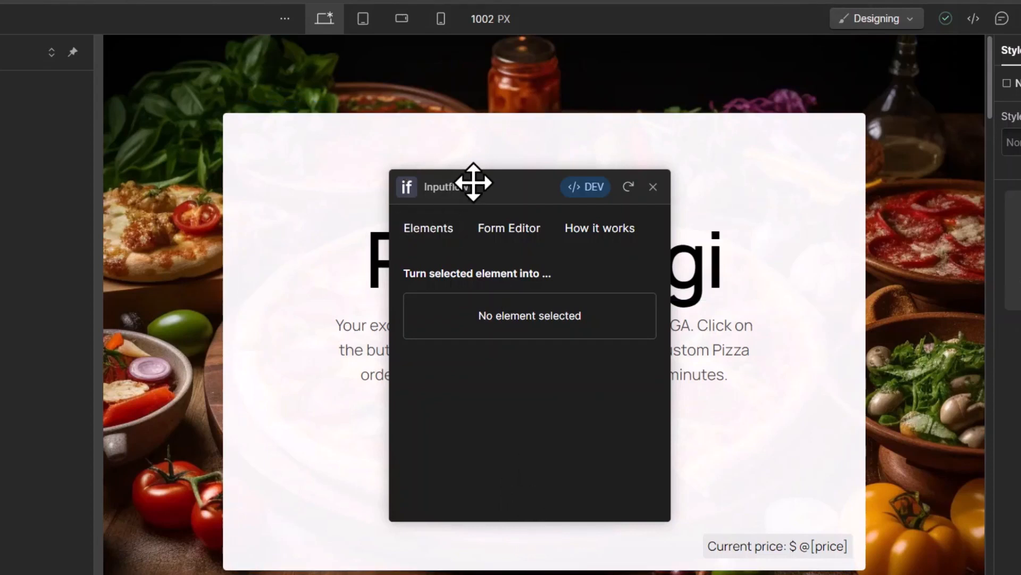
- Preview the Pizza Luigi order form and start configuring a pizza
mouse_move(476, 182)
left_mouse_down()
mouse_move(228, 162)
mouse_move(175, 181)
mouse_move(160, 171)
mouse_move(530, 185)
mouse_move(481, 185)
left_mouse_up()
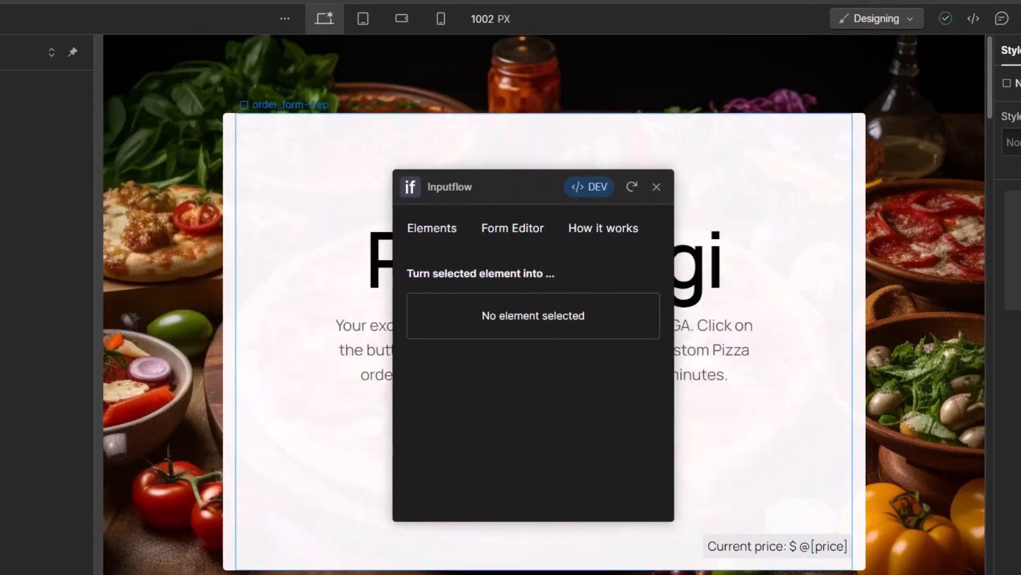
key("shift+p")
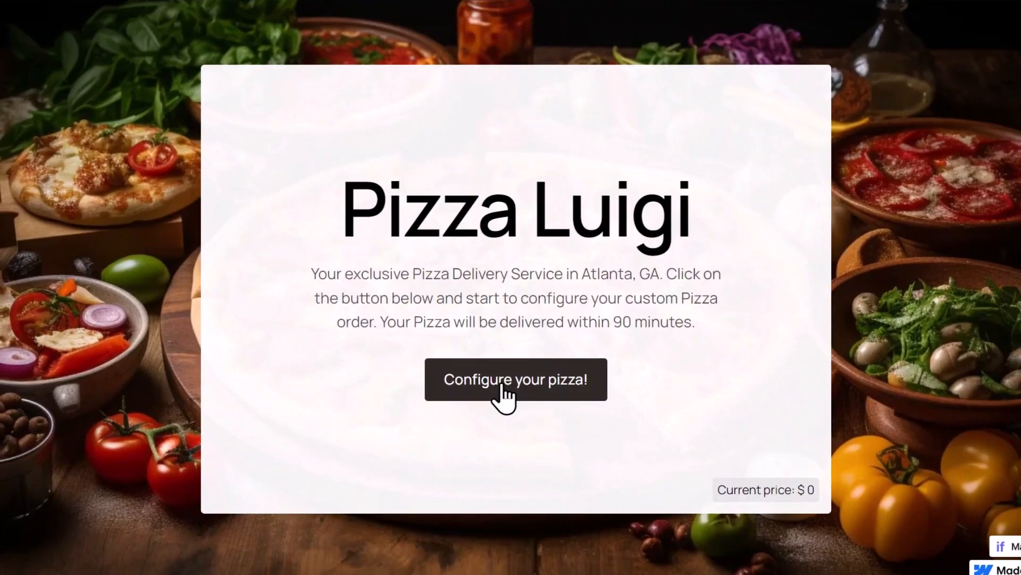
left_click(514, 457)
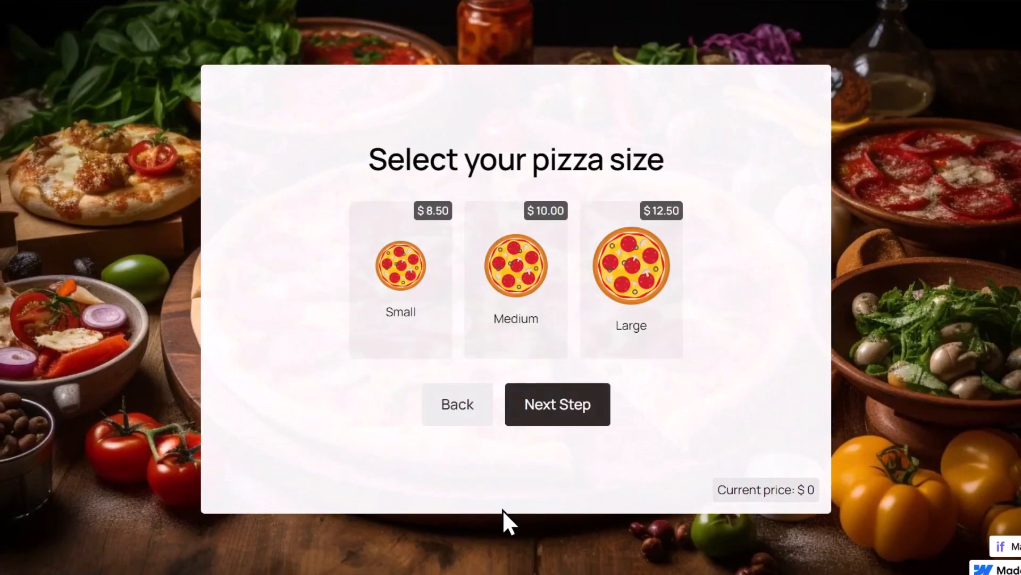
- Try the Small and Medium pizza sizes, choose Large, and continue to the dough question
left_click(416, 275)
left_click(524, 336)
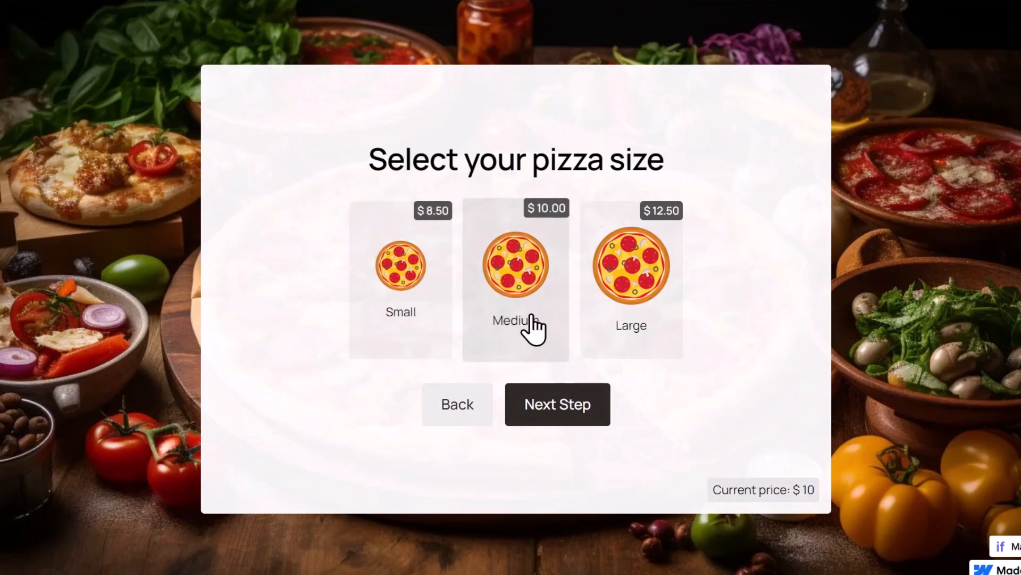
left_click(636, 314)
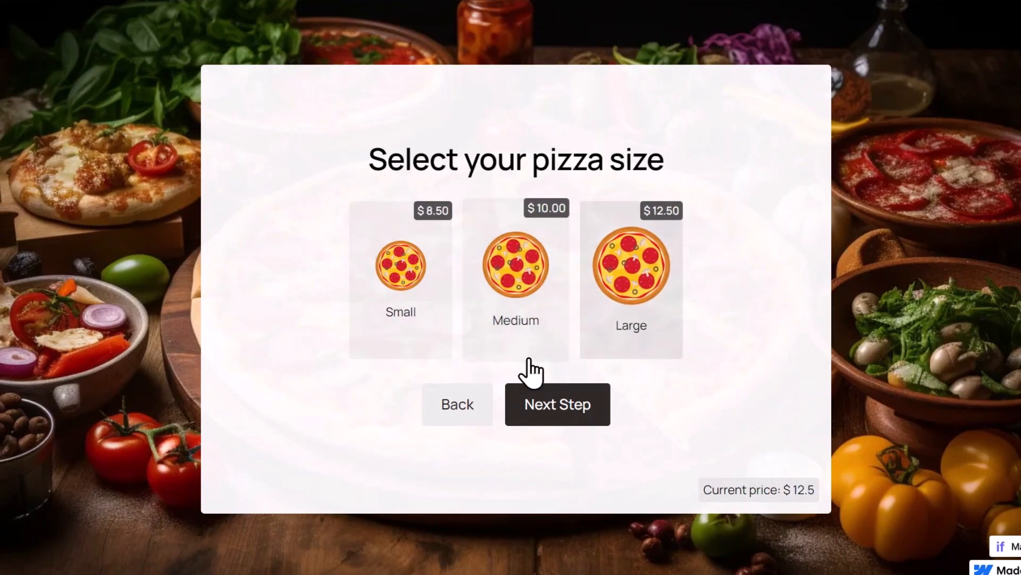
left_click(573, 410)
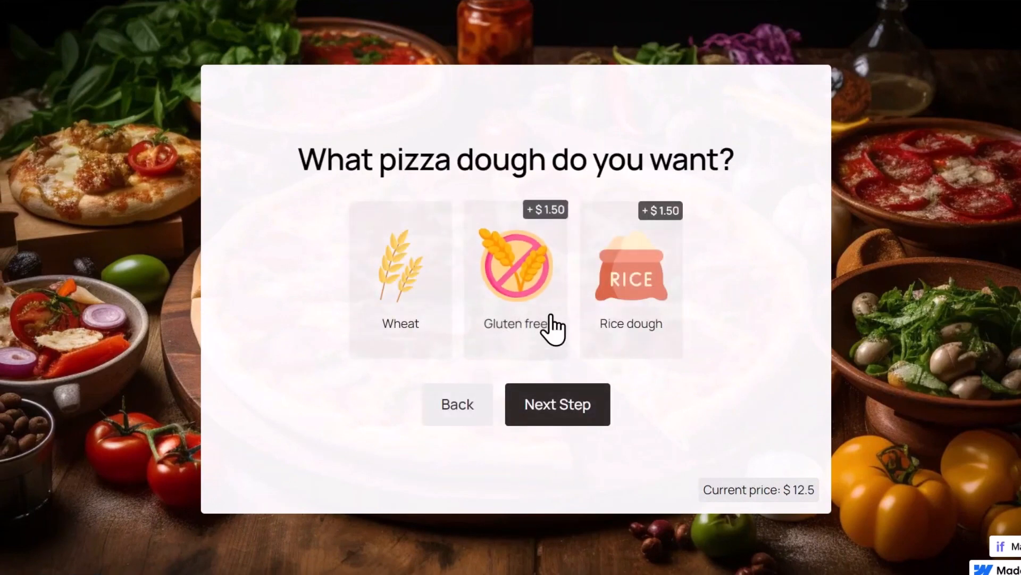
- Choose the Gluten free dough, continue to the cheese question, and return to the dough question
left_click(473, 350)
left_click(553, 405)
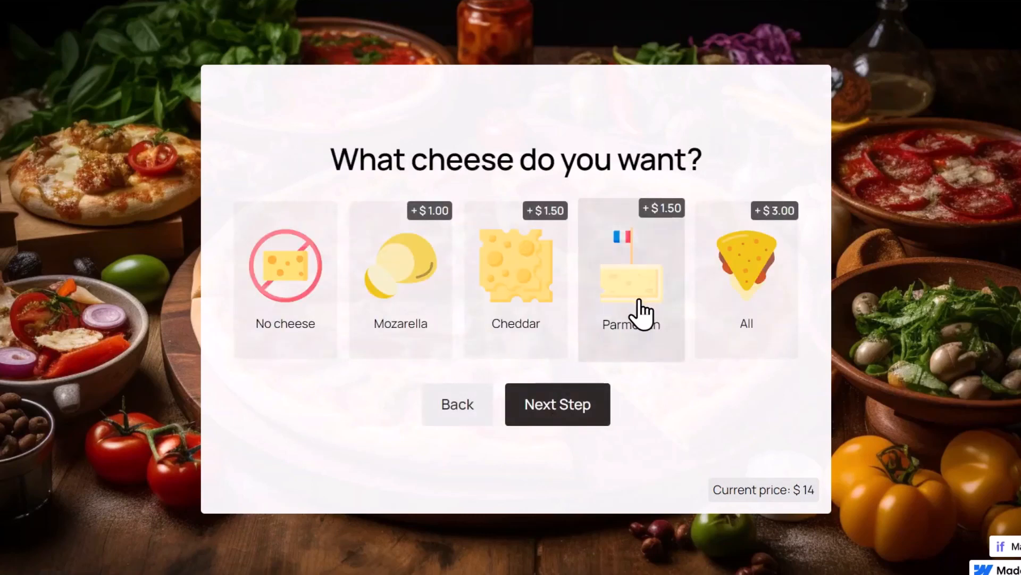
left_click(458, 405)
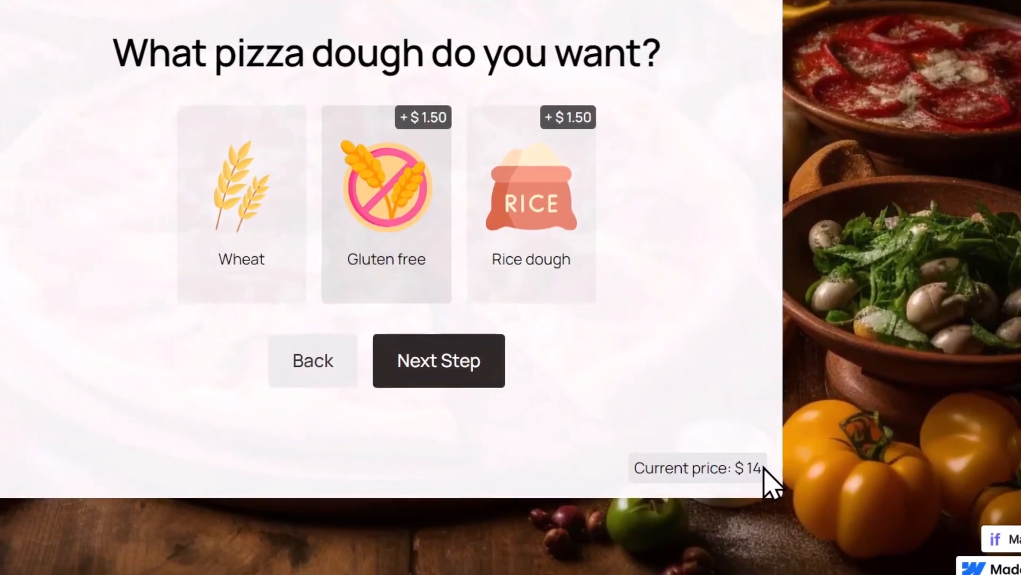
- Highlight the current price text and switch the dough choice to Rice dough
left_click_drag(806, 486, 702, 476)
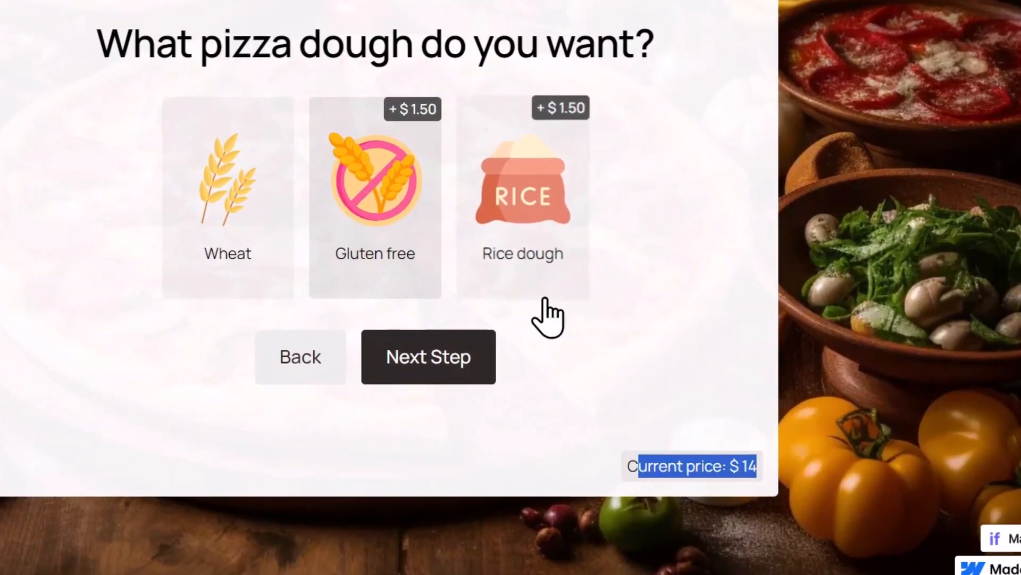
left_click(582, 445)
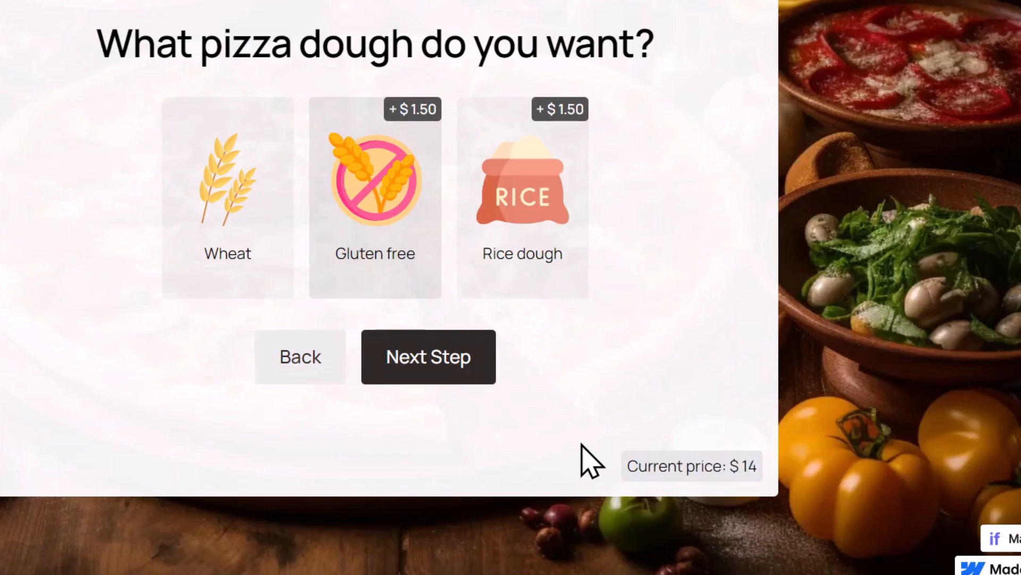
left_click(542, 239)
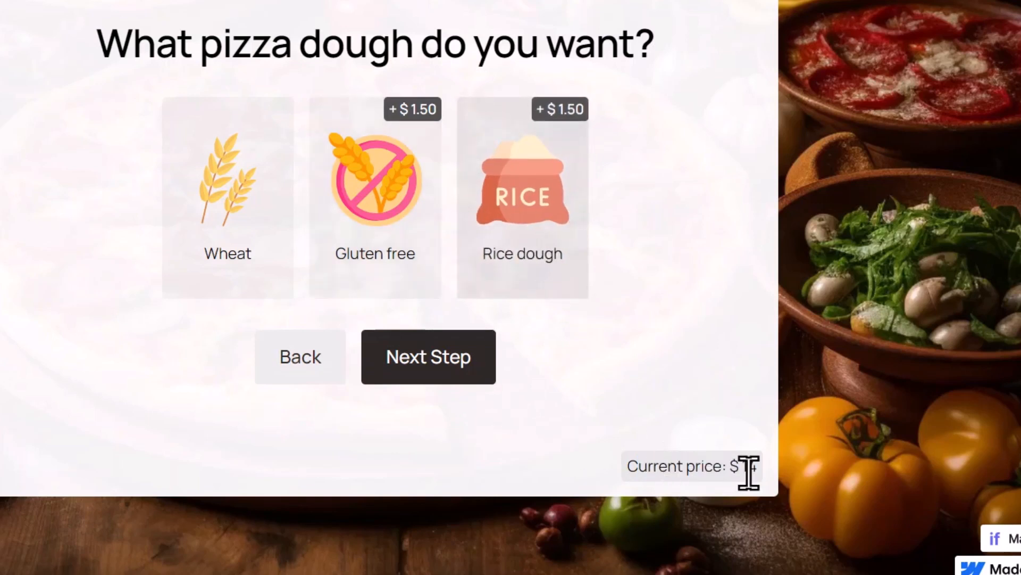
- Choose the Wheat dough, return to the pizza size question, and try the Small and Medium sizes
left_click(250, 256)
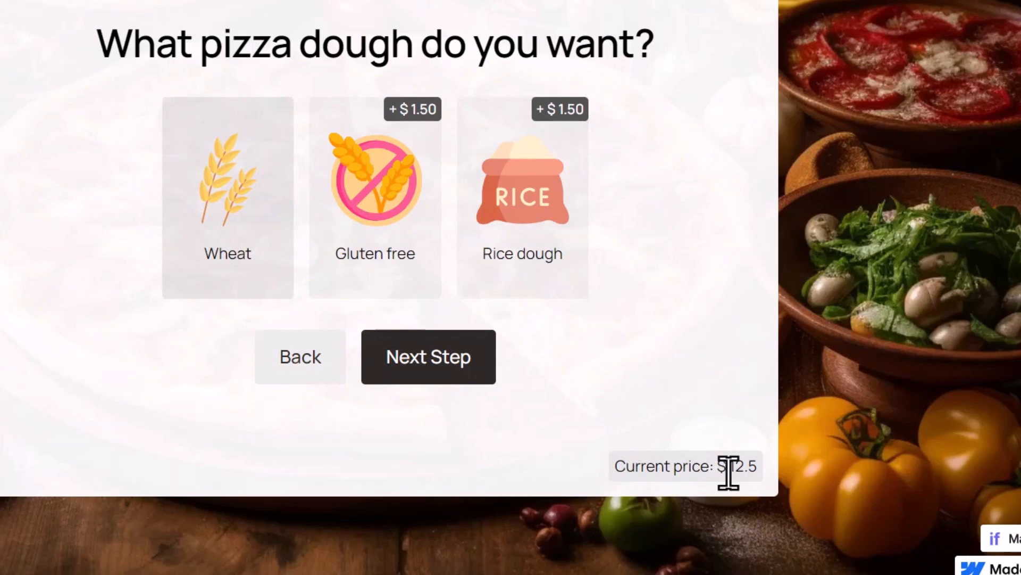
left_click(257, 373)
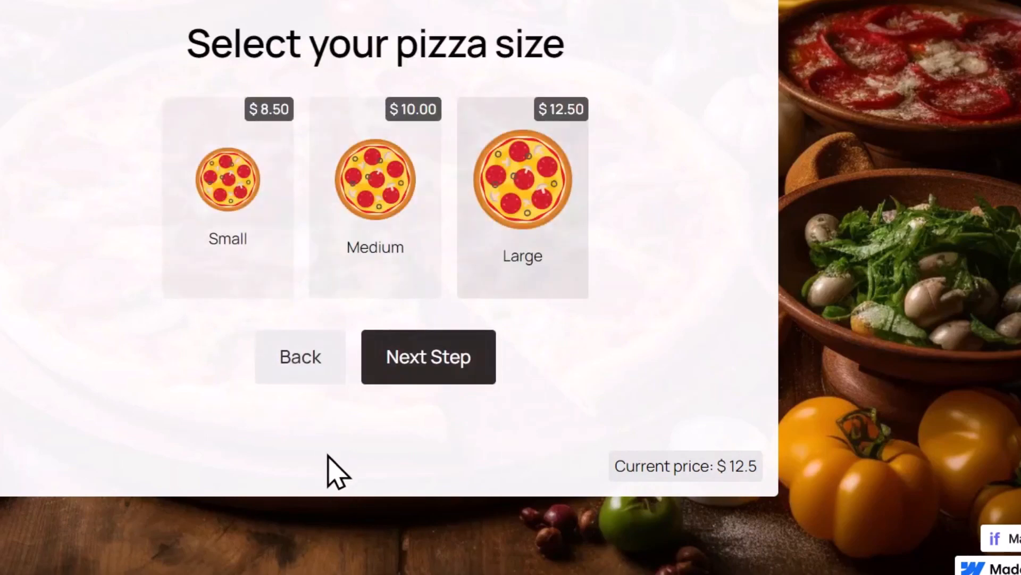
left_click(248, 195)
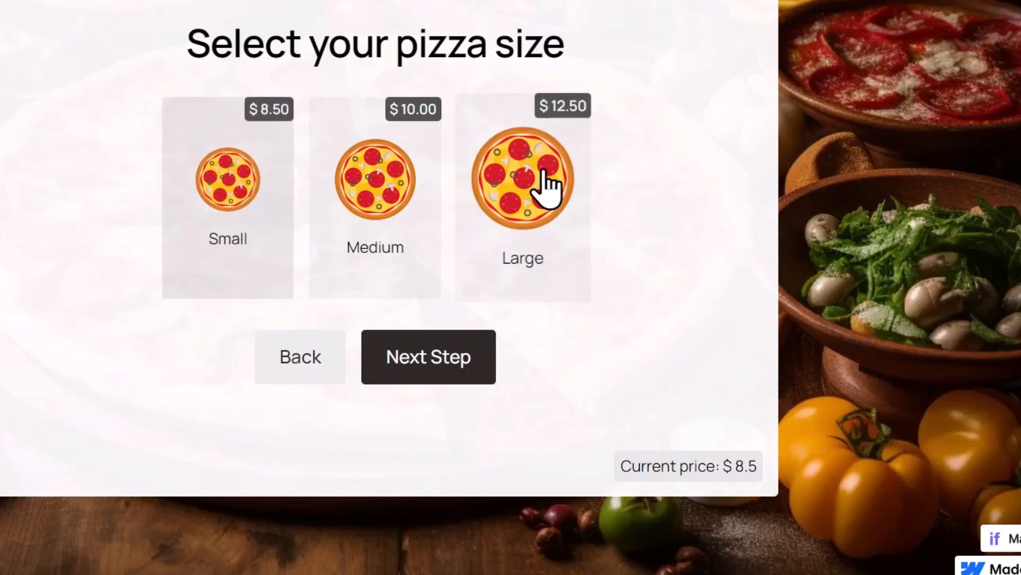
left_click(378, 226)
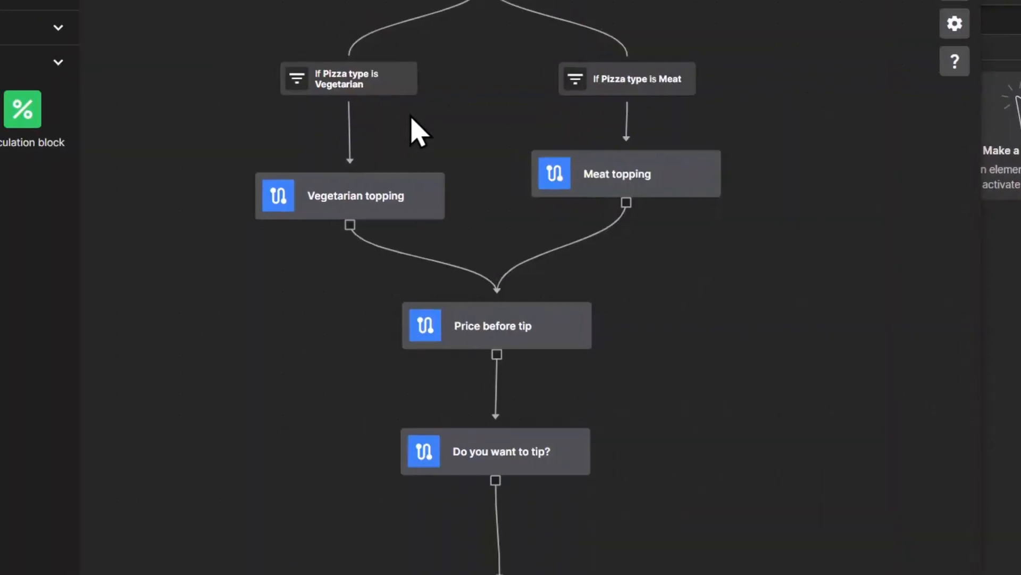
- Open the calculations of the Pizza size step in the order flow and review its price rules
scroll(327, 336, "down", 3)
scroll(328, 336, "up", 5)
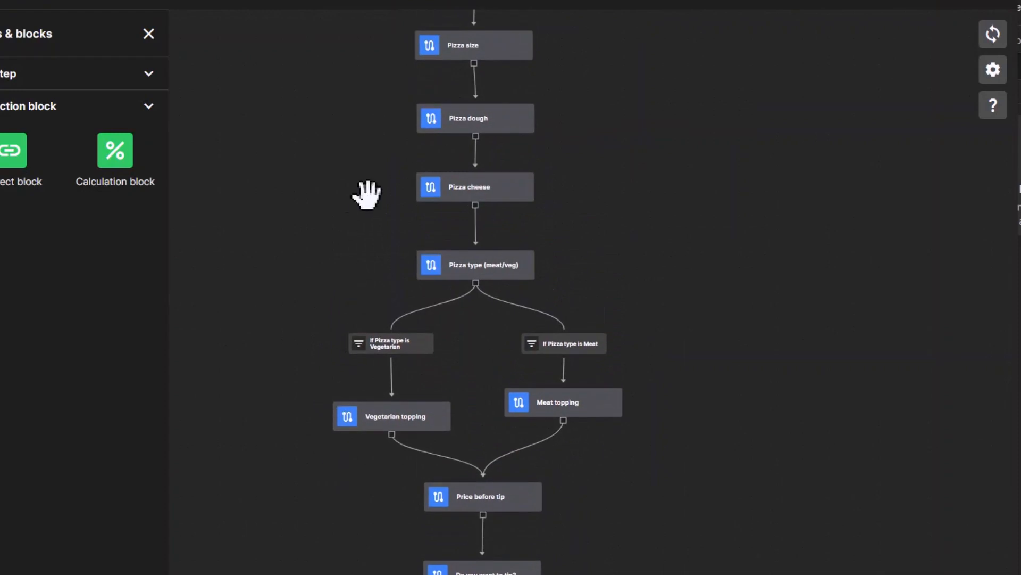
scroll(404, 162, "up", 3)
left_click_drag(406, 161, 390, 180)
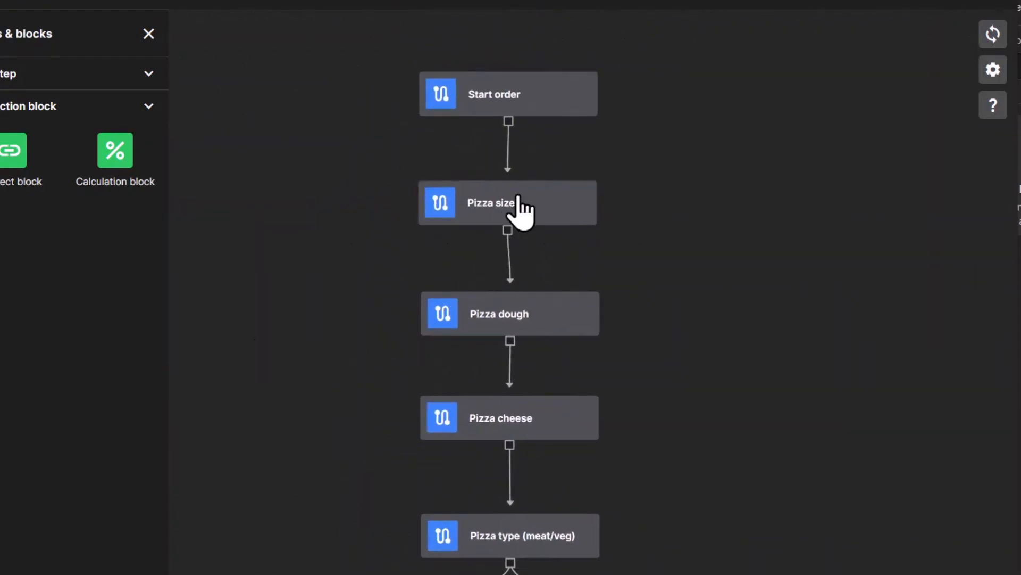
left_click(523, 203)
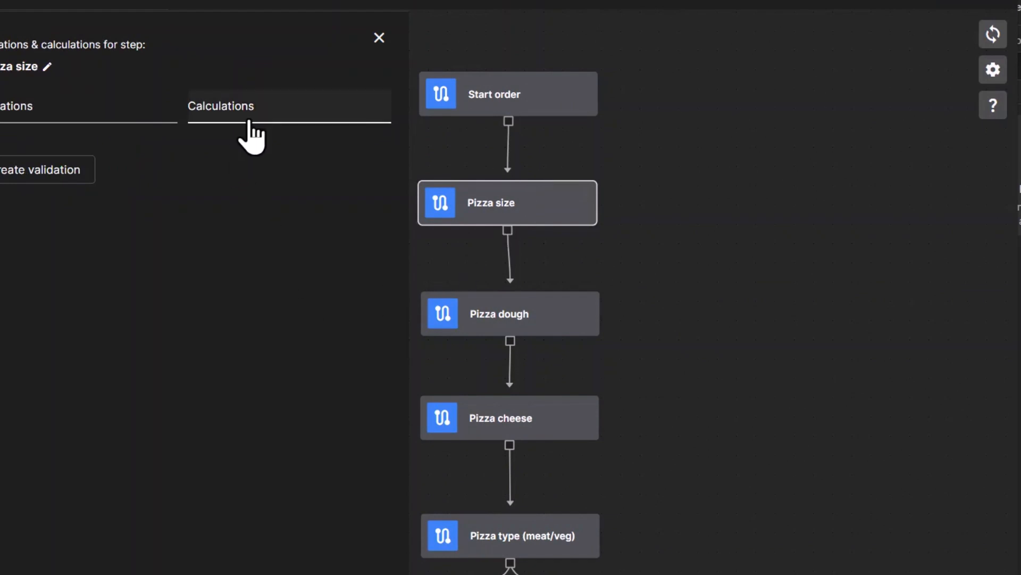
left_click(278, 114)
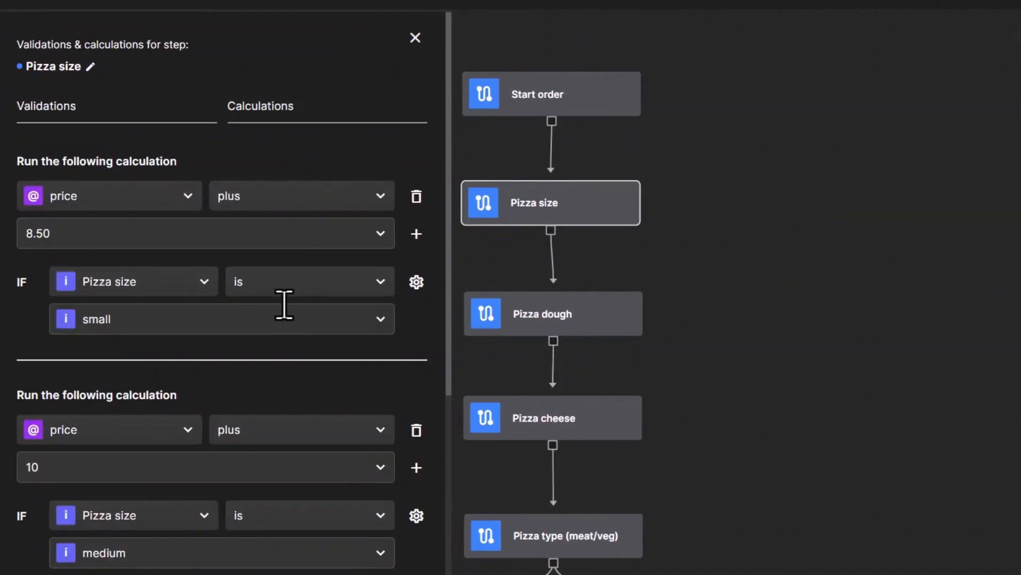
scroll(150, 489, "down", 5)
scroll(292, 445, "up", 5)
- Delete the small-size condition from the price plus 8.50 calculation and create a new blank condition for it
left_click(418, 285)
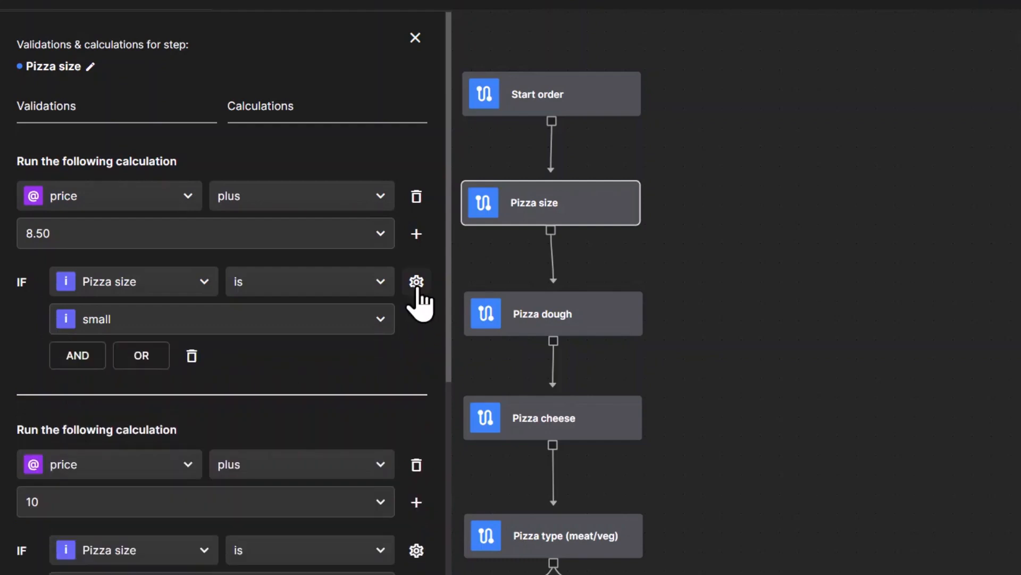
left_click(193, 356)
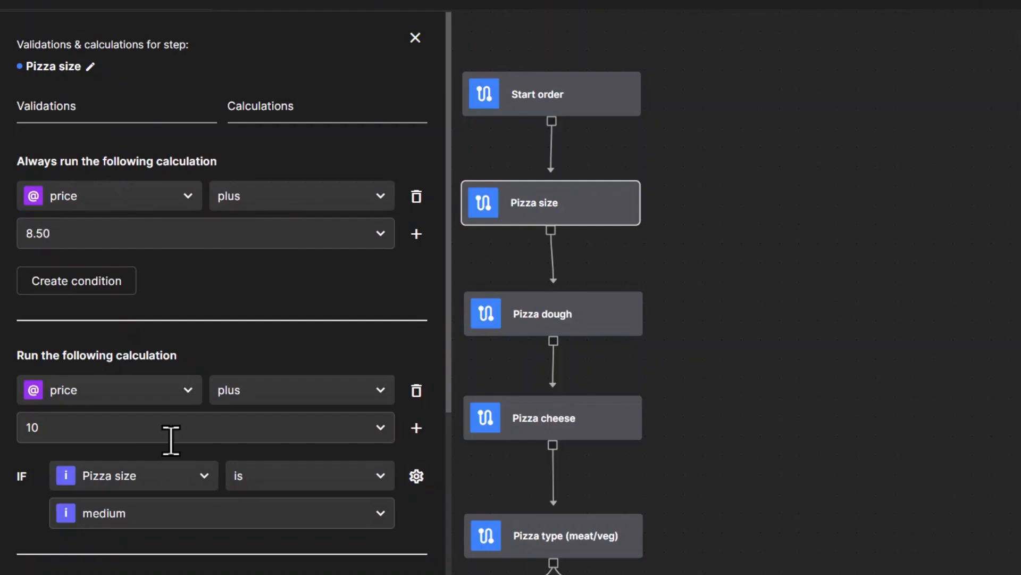
left_click(112, 292)
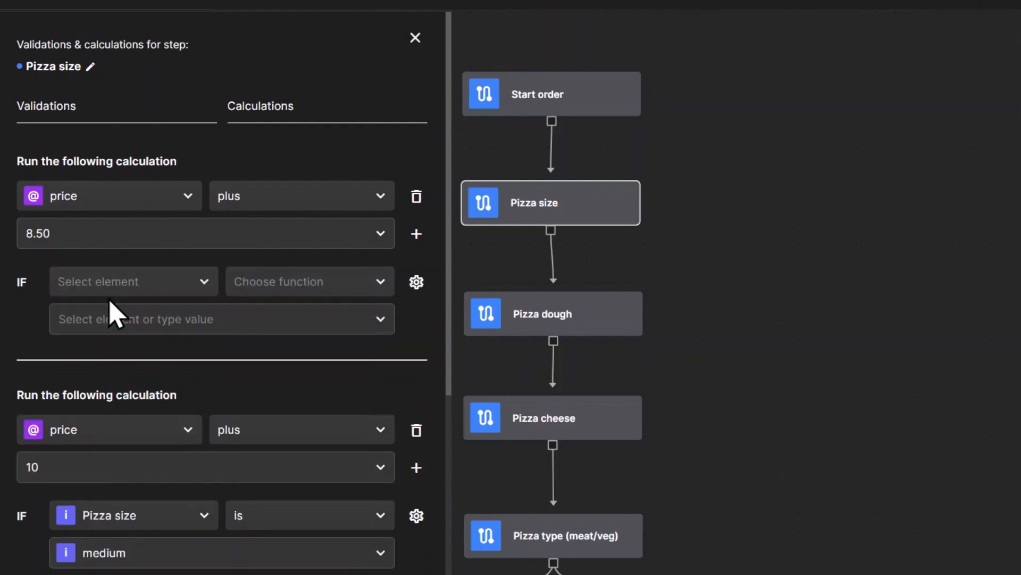